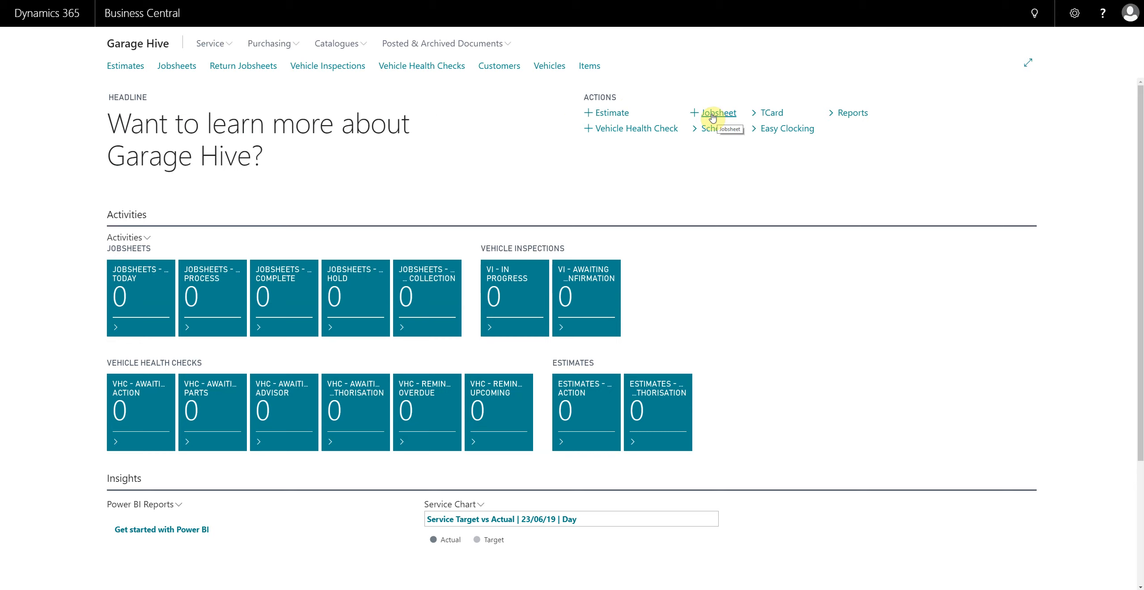
left_click(713, 116)
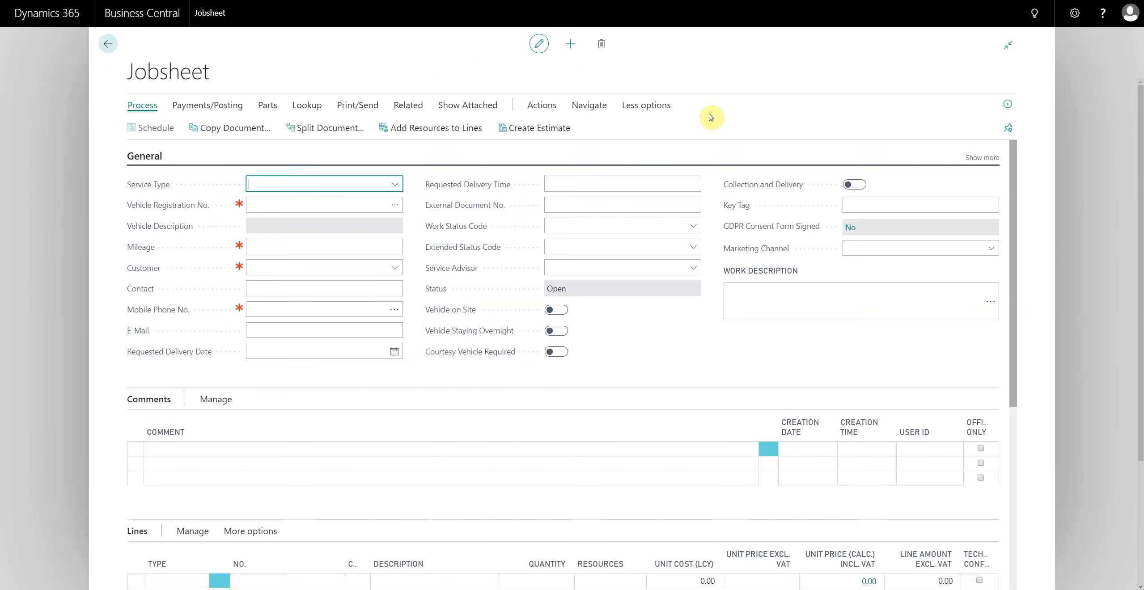
scroll(500, 304, "down", 3)
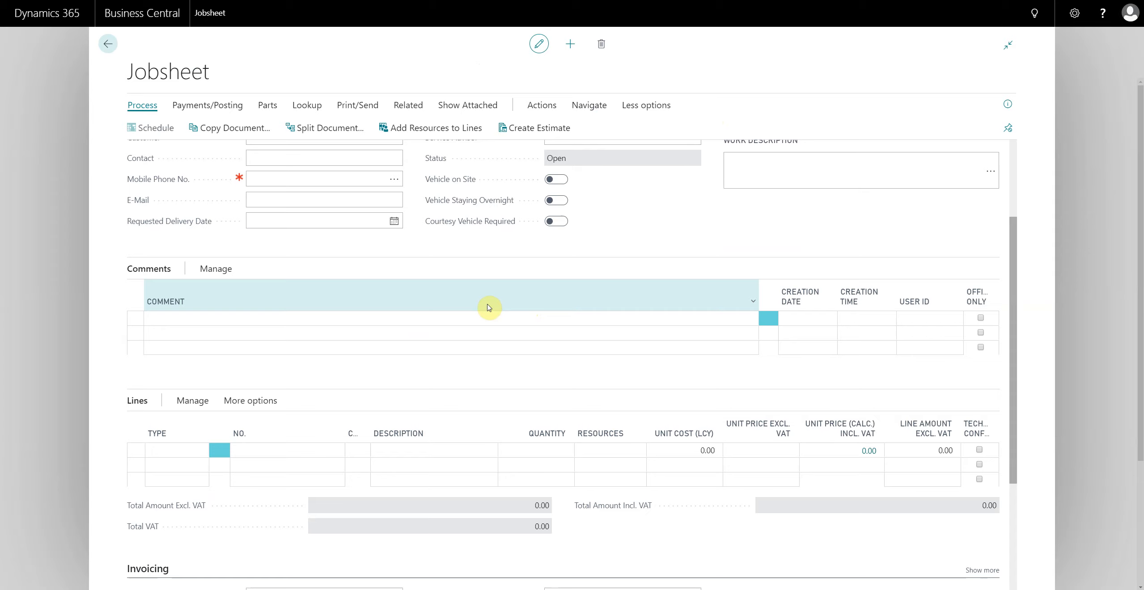
scroll(488, 307, "up", 2)
scroll(473, 329, "up", 1)
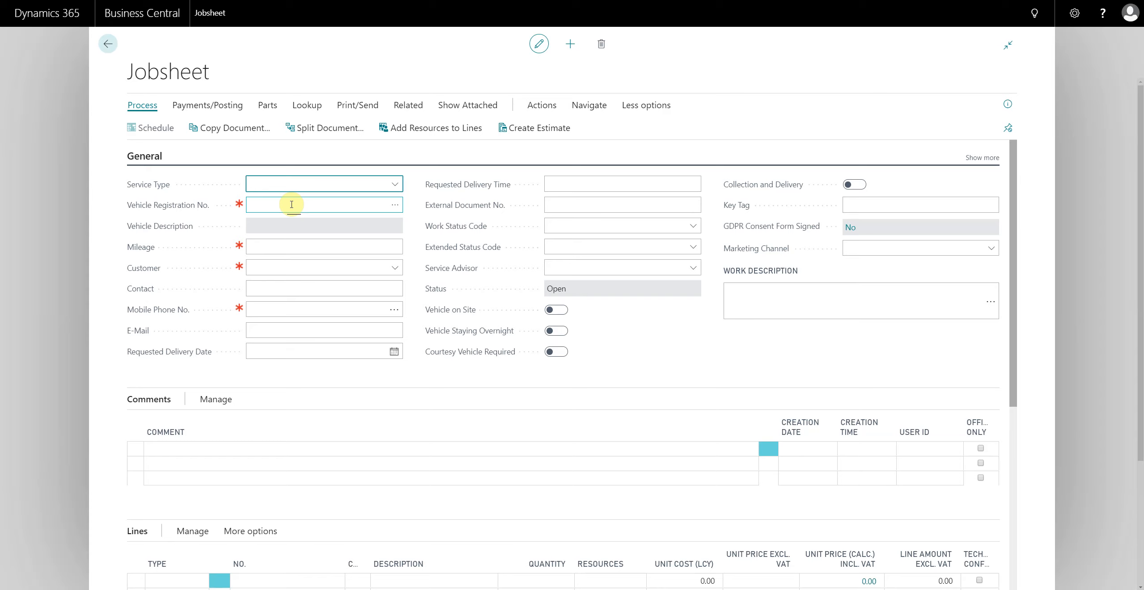
left_click(291, 204)
type("KV65HWR")
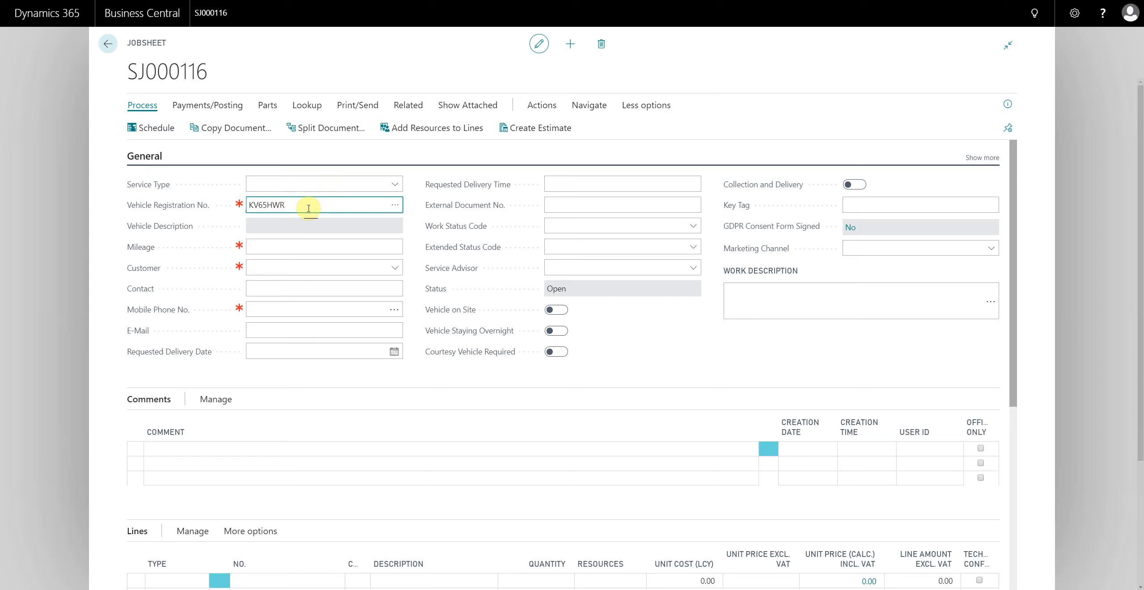
key("Tab")
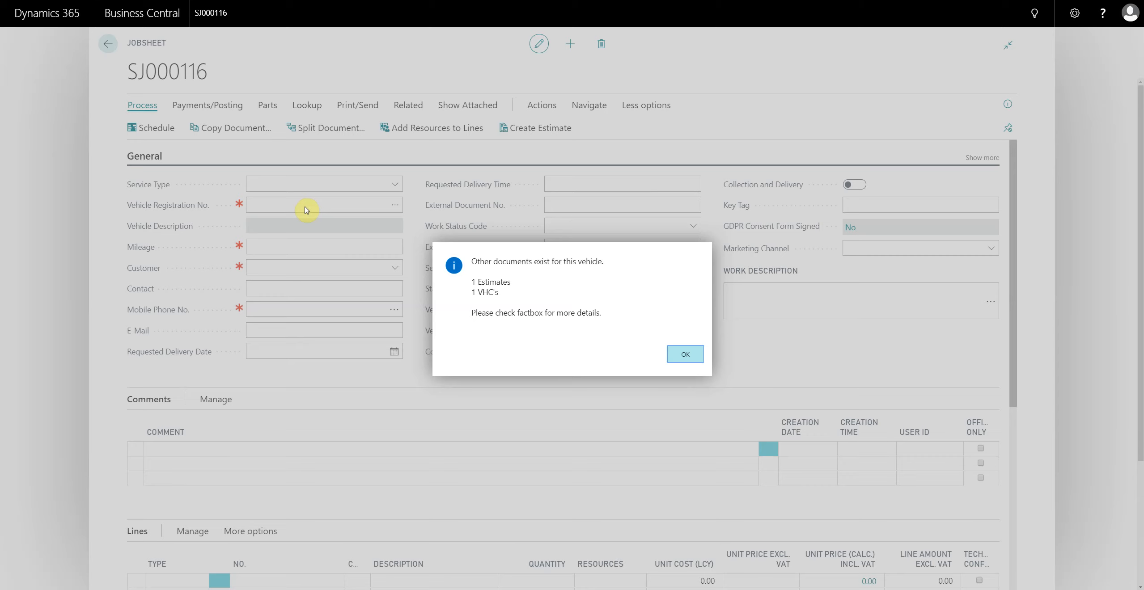
Apply the customer linked to the vehicle and acknowledge the existing-documents and customer comment notices.
left_click(689, 354)
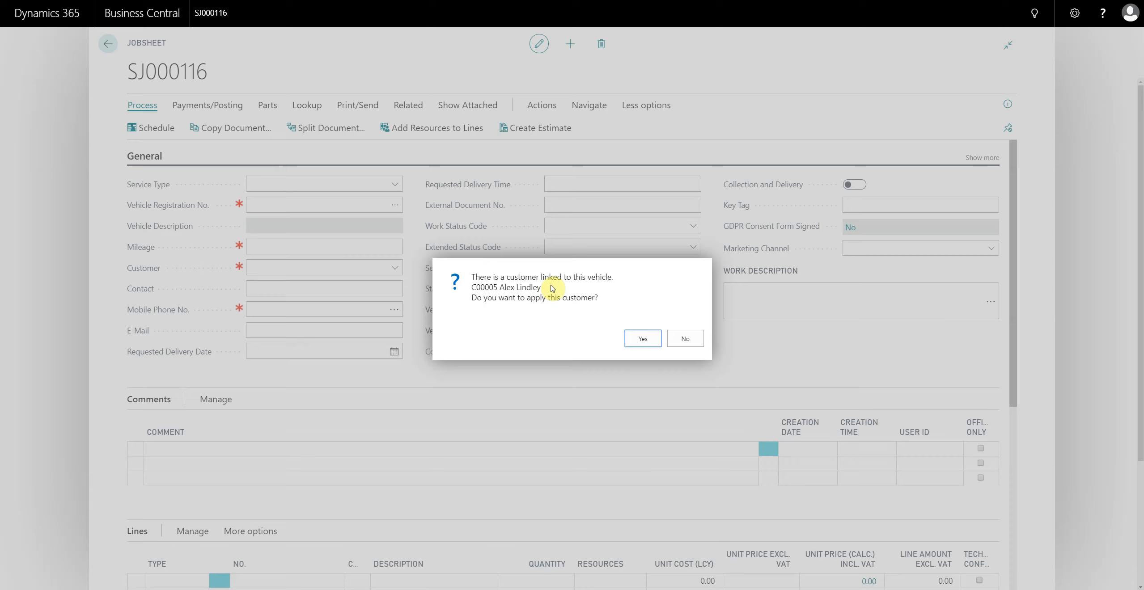
left_click(643, 340)
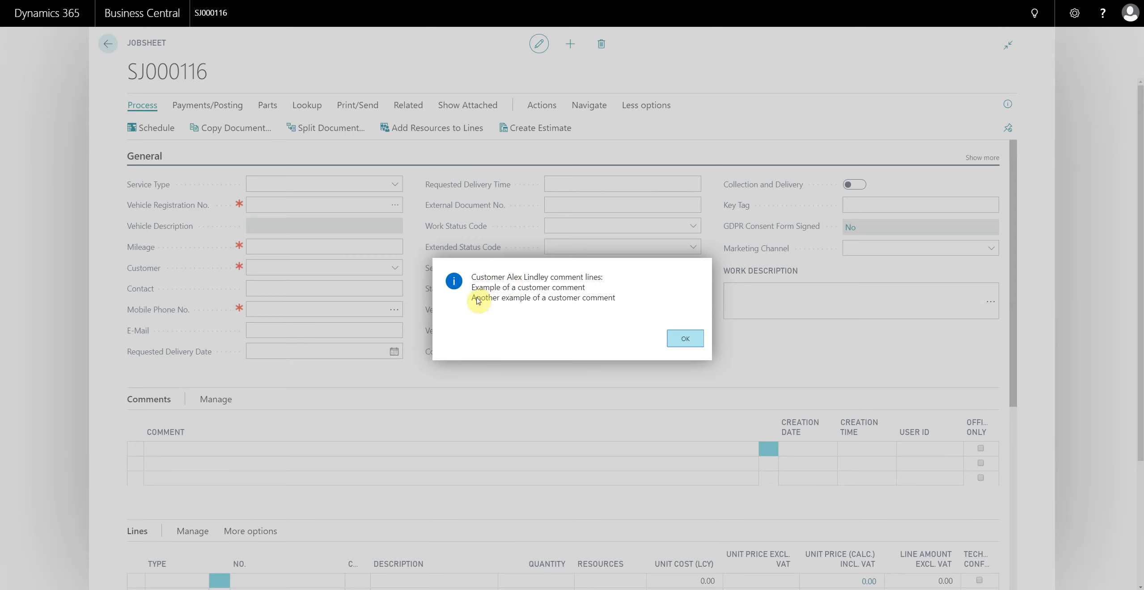
left_click_drag(472, 288, 530, 301)
left_click(530, 301)
left_click_drag(490, 288, 567, 290)
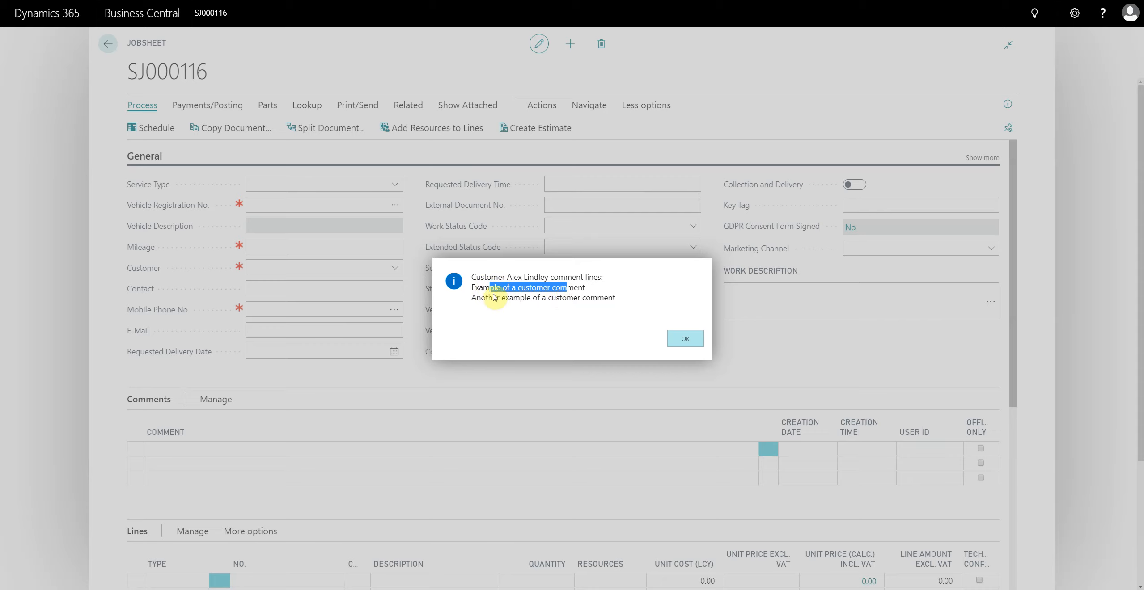
left_click_drag(492, 297, 586, 299)
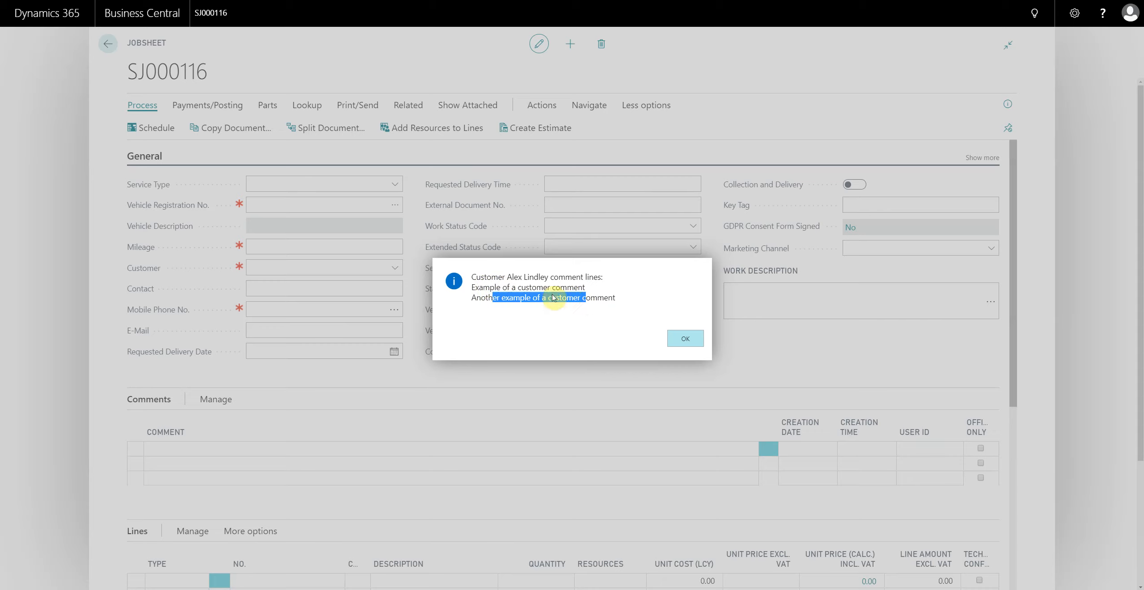
left_click(535, 305)
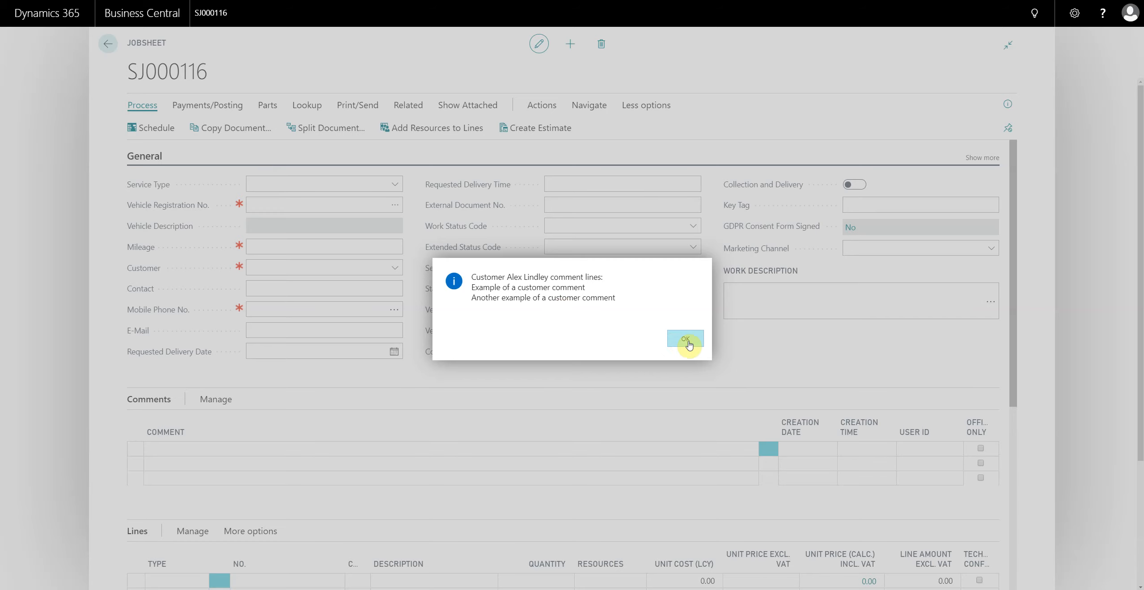
left_click(686, 341)
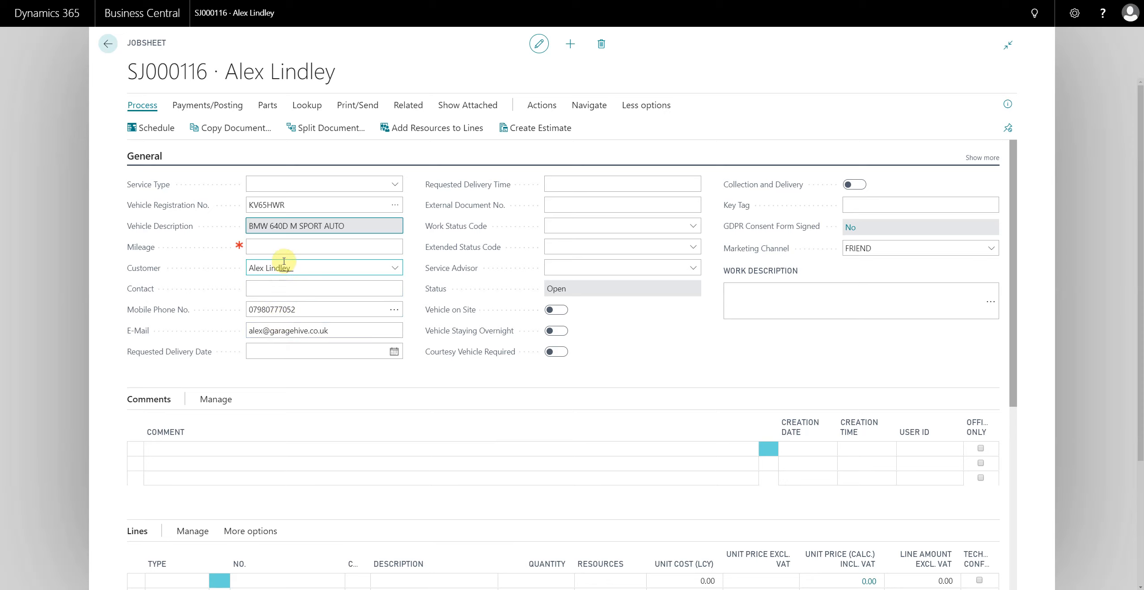
Open the customer's comment sheet from the jobsheet, review the comment lines, and return to the jobsheet.
left_click(409, 107)
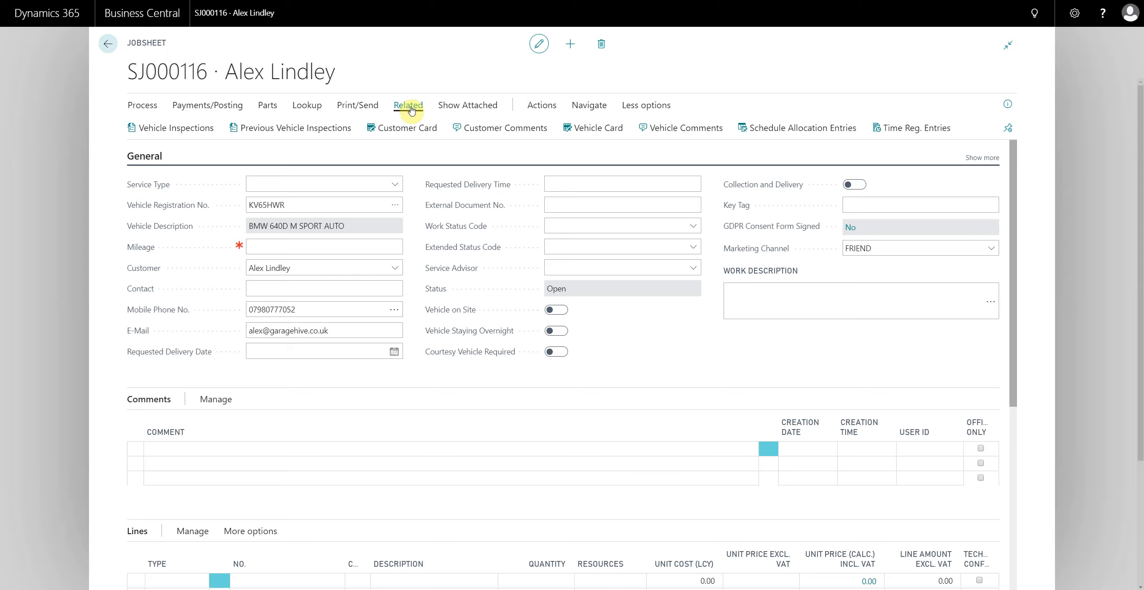
left_click(491, 130)
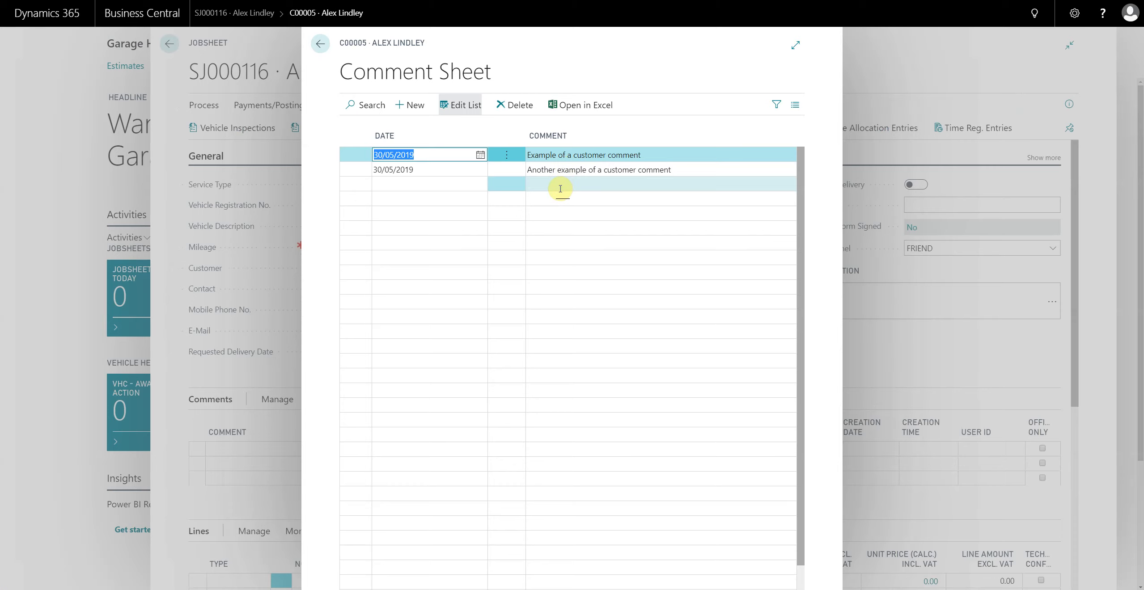
left_click(560, 189)
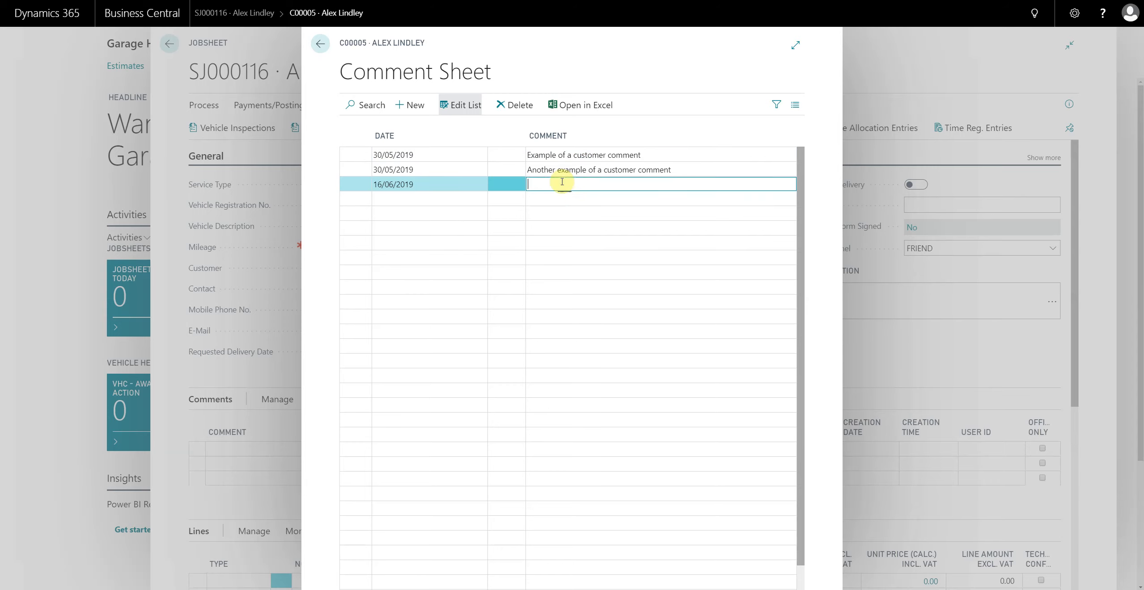
left_click(578, 172)
left_click(326, 51)
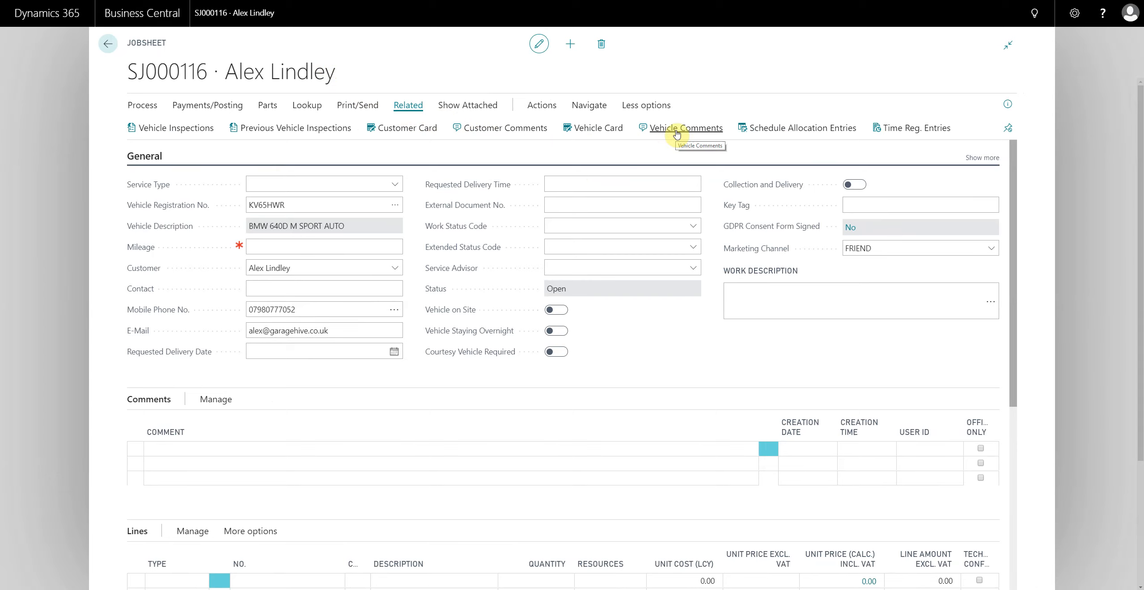
left_click(569, 204)
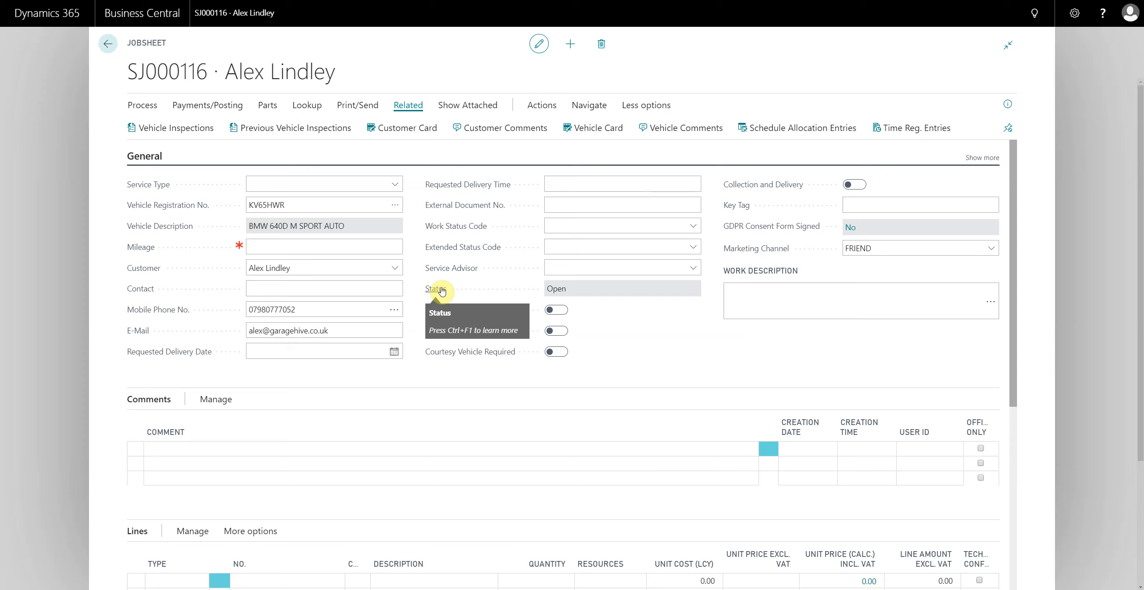
scroll(519, 362, "down", 1)
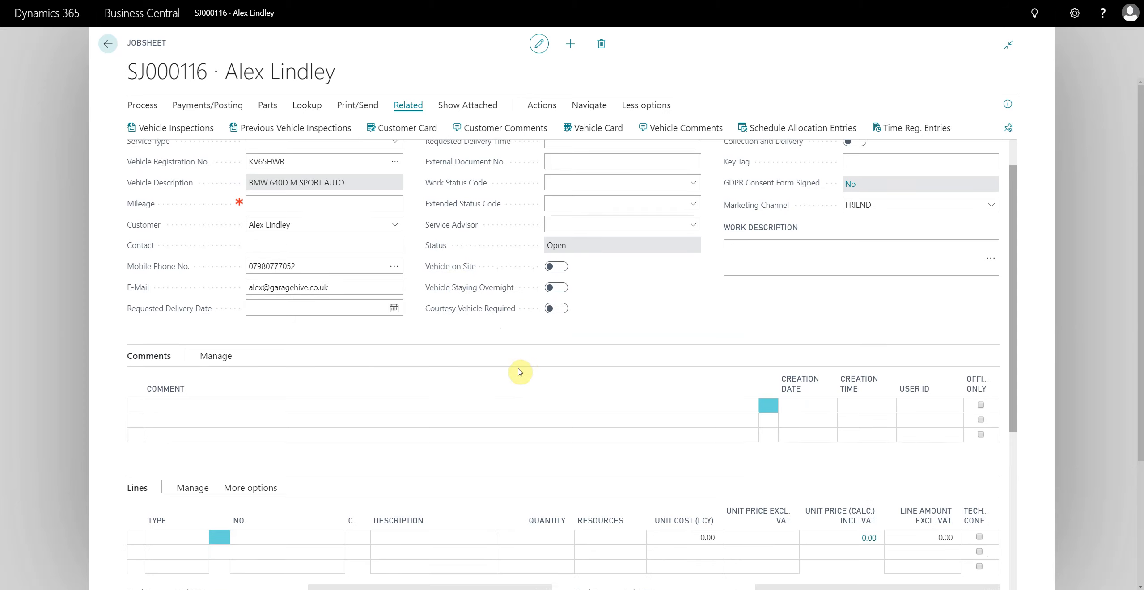
scroll(514, 363, "up", 1)
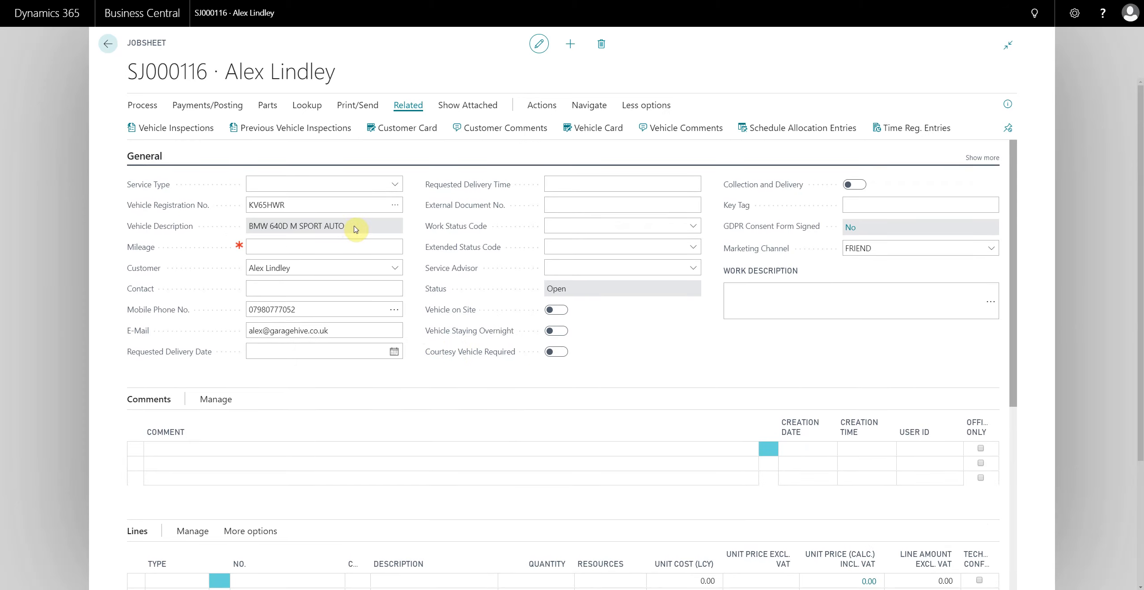
Open the vehicle's existing estimate from the jobsheet's vehicle information and examine its lines and customer authorisation marks.
left_click(1008, 106)
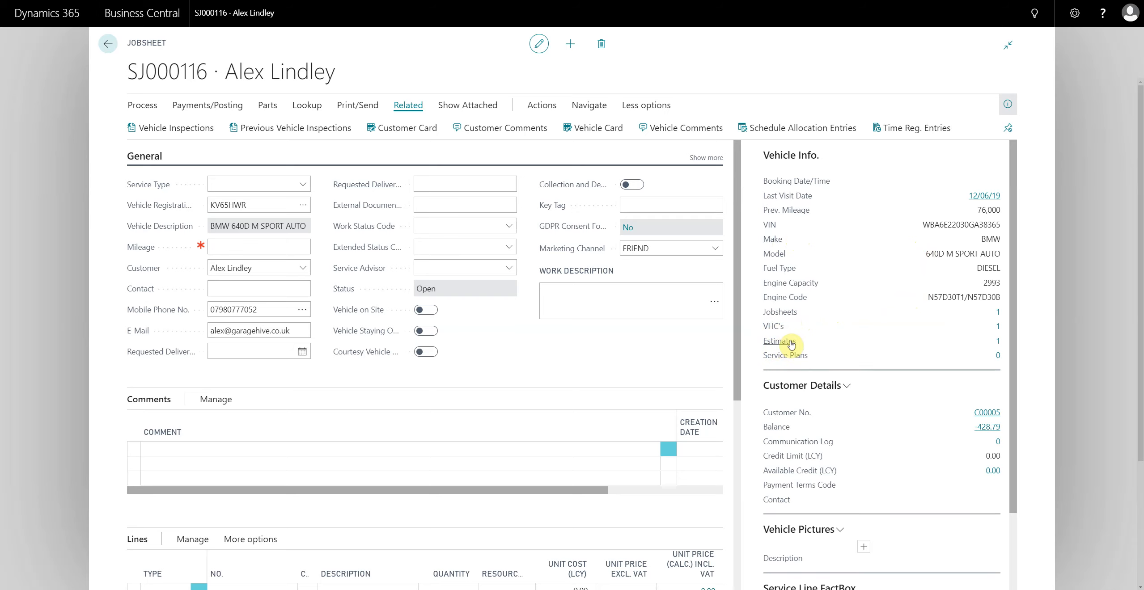
left_click(999, 341)
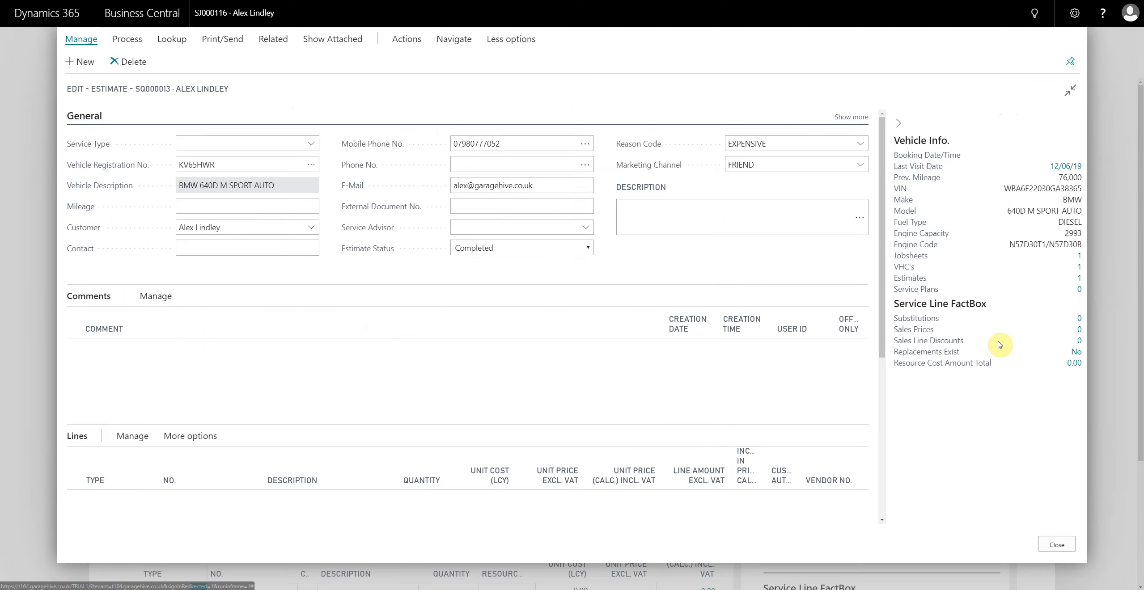
scroll(413, 360, "down", 3)
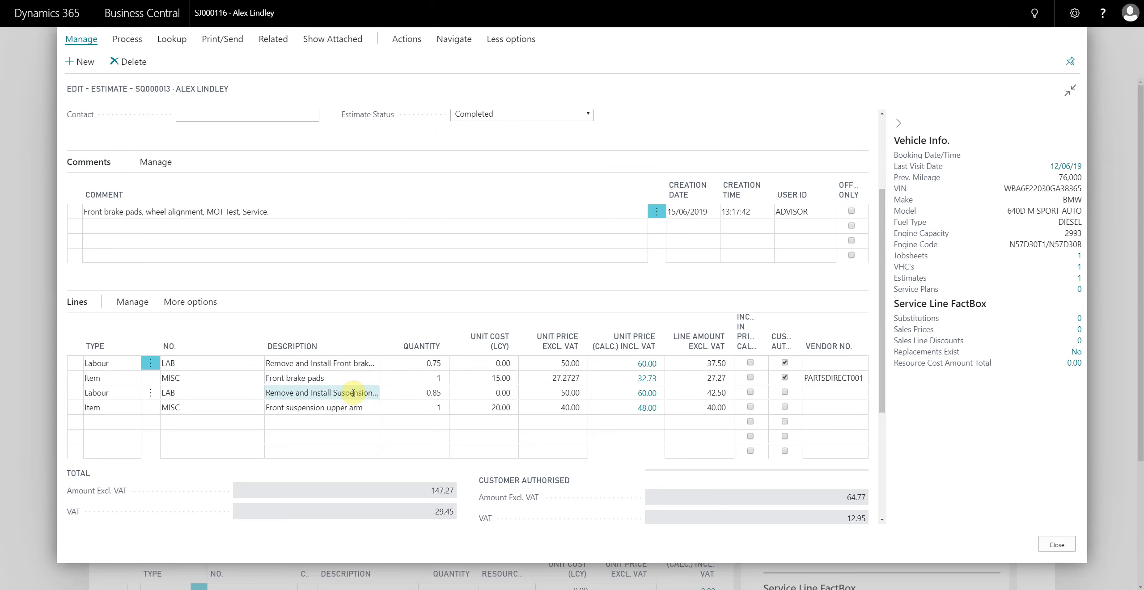
left_click(786, 377)
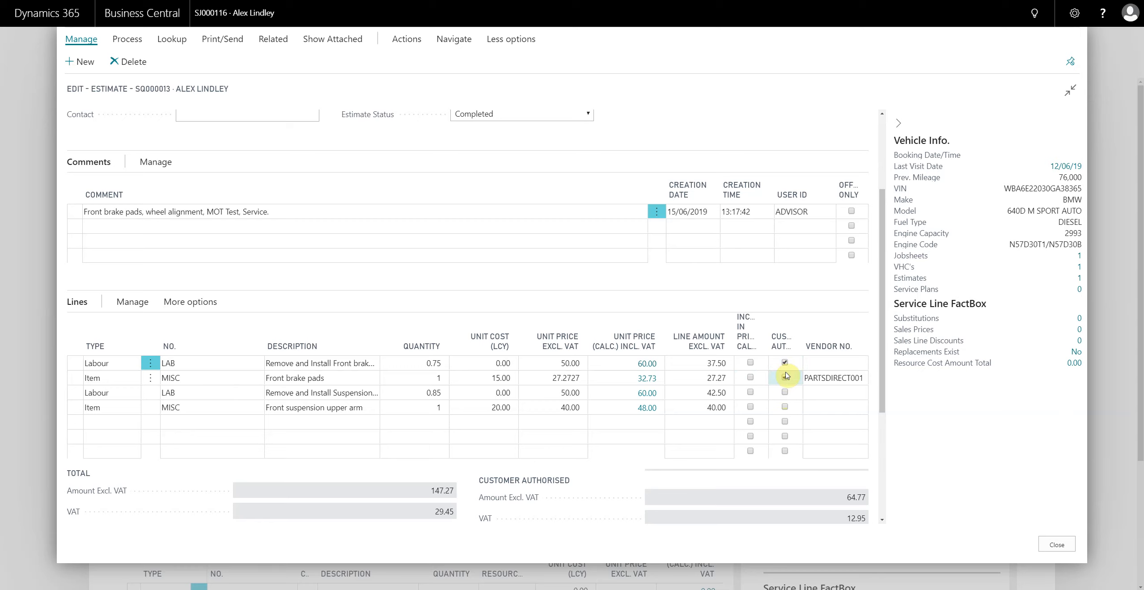
left_click(786, 365)
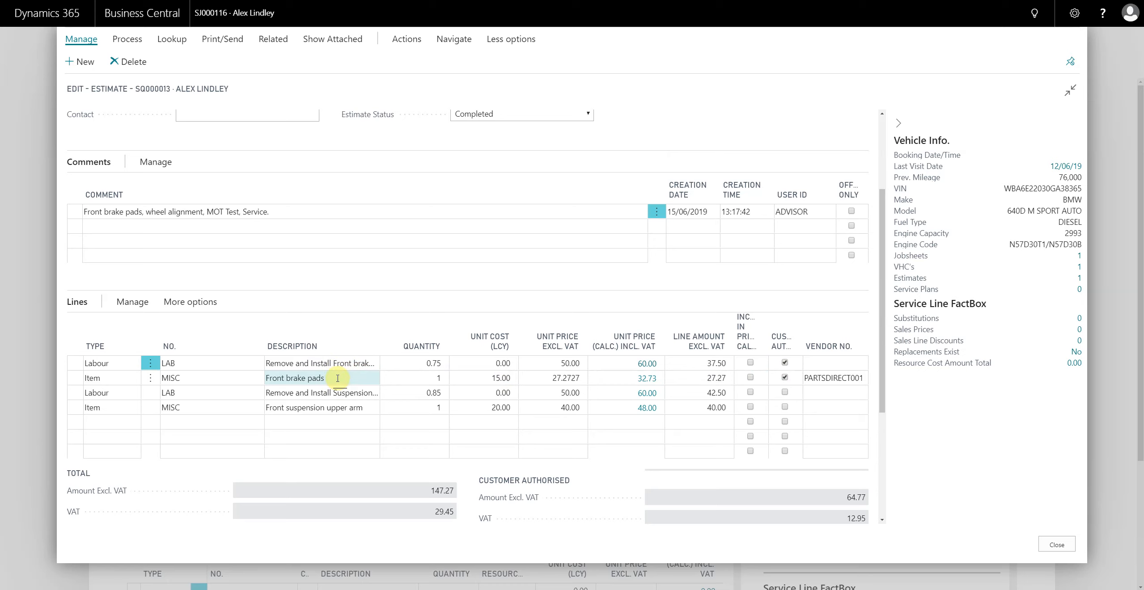
Start copying the estimate's authorised lines to a jobsheet, cancel the jobsheet selection, and close the estimate and vehicle information.
left_click(127, 39)
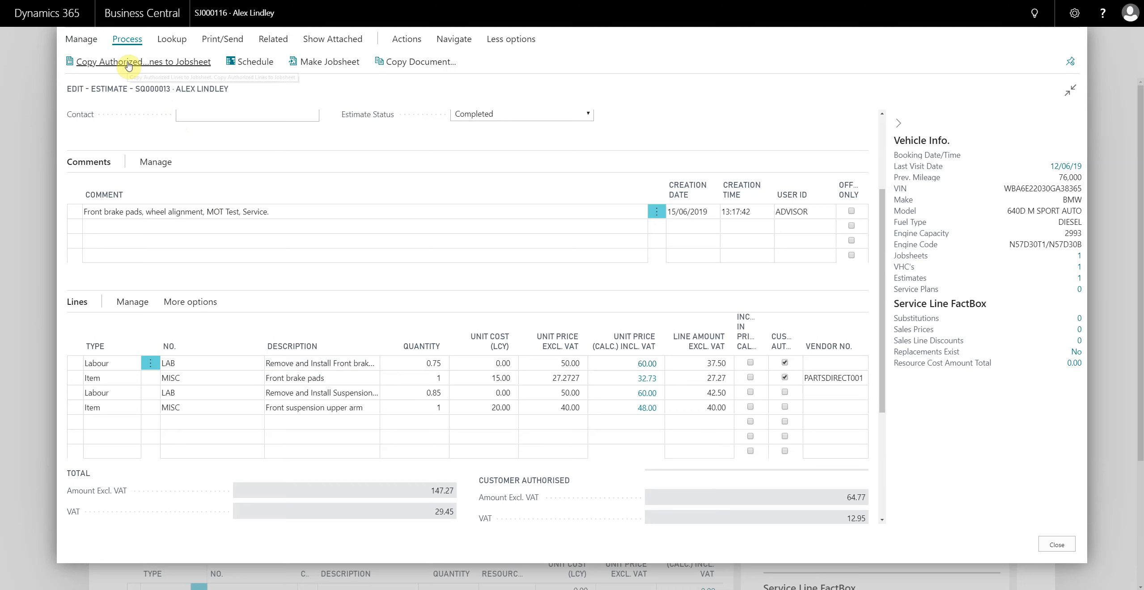
left_click(129, 64)
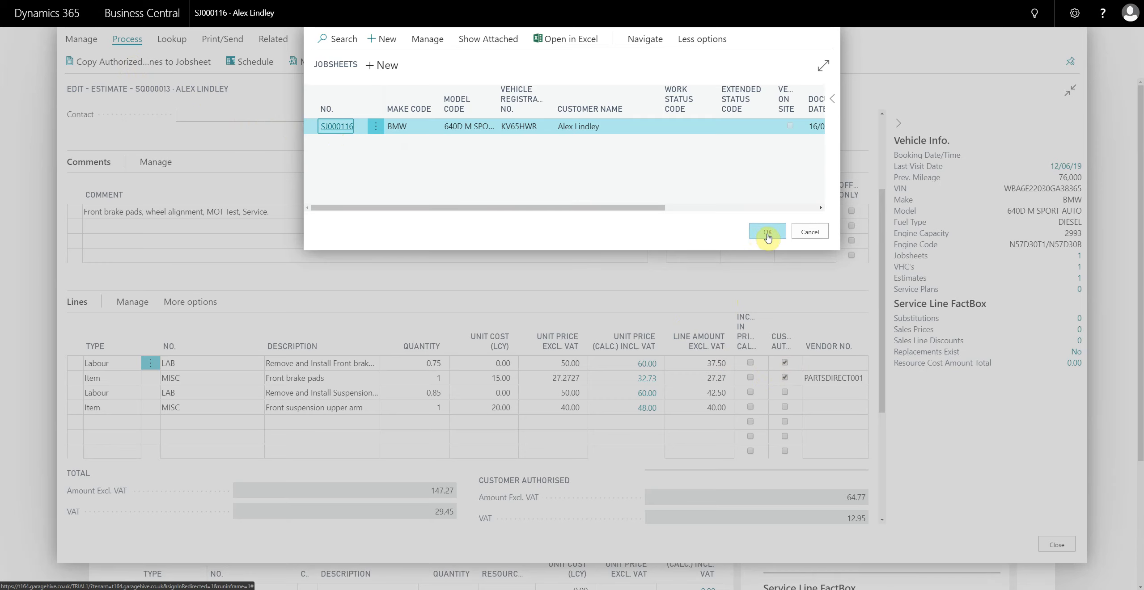
left_click(812, 238)
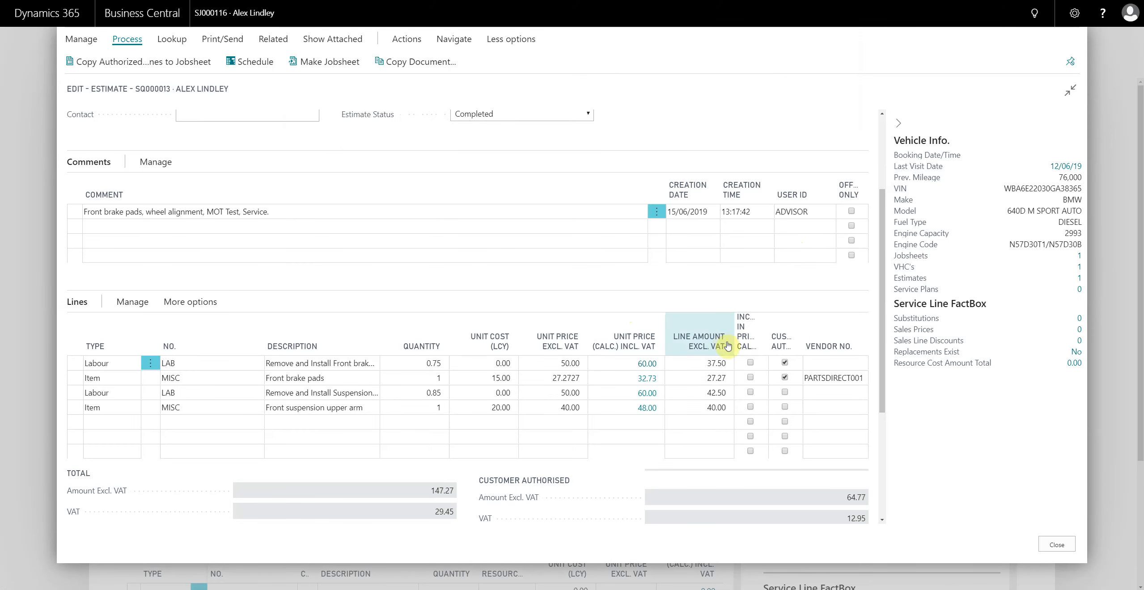
left_click(1059, 546)
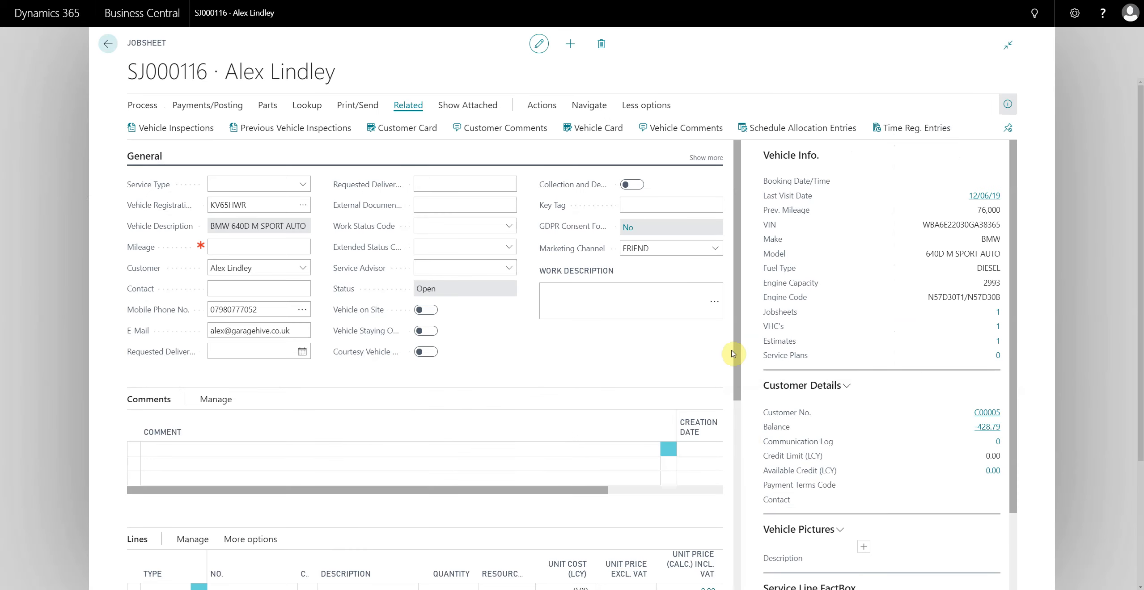
left_click(1010, 107)
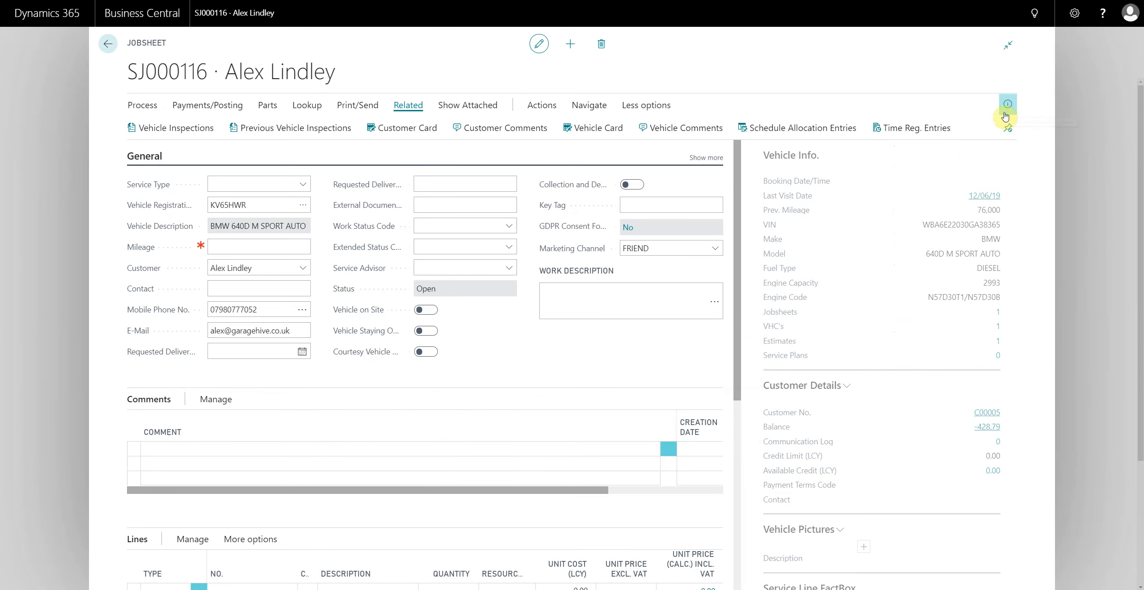
Add the comment "Interim Service & MOT Test" to the first comment line of the jobsheet.
scroll(268, 354, "down", 2)
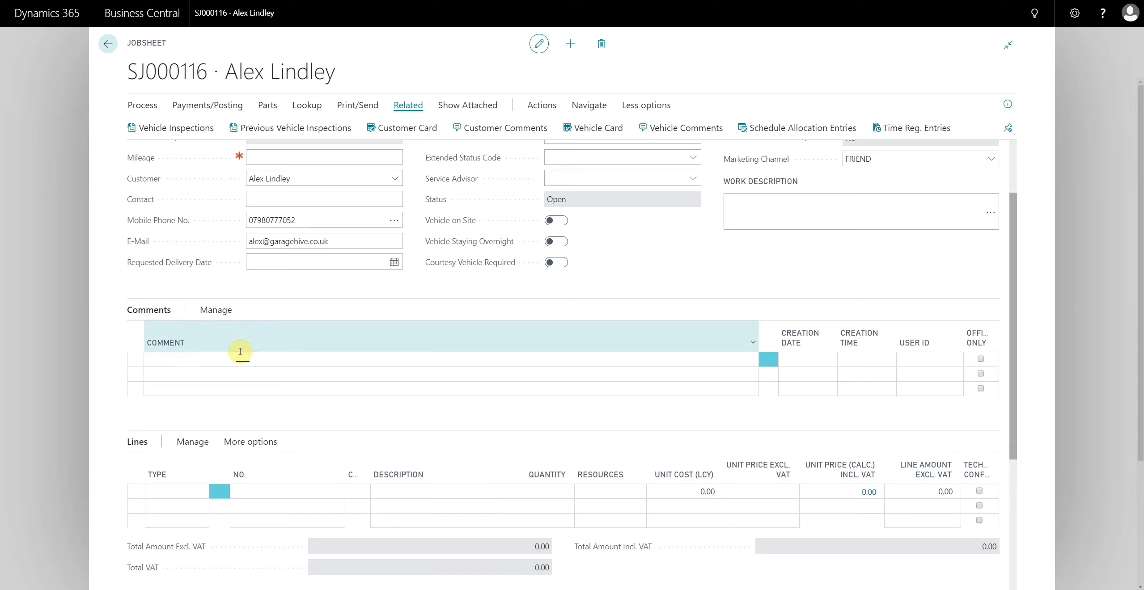
left_click(229, 361)
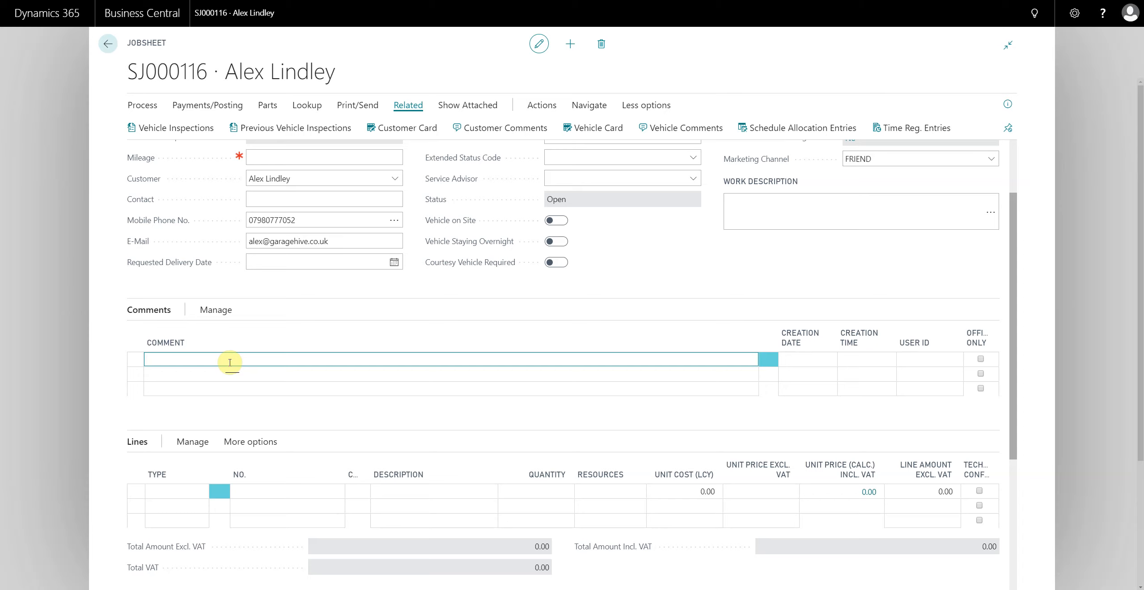
type("Full Se")
key("BackSpace")
key("BackSpace")
key("BackSpace")
key("BackSpace")
key("BackSpace")
key("BackSpace")
type("Interim Service & MOT Te")
key("Return")
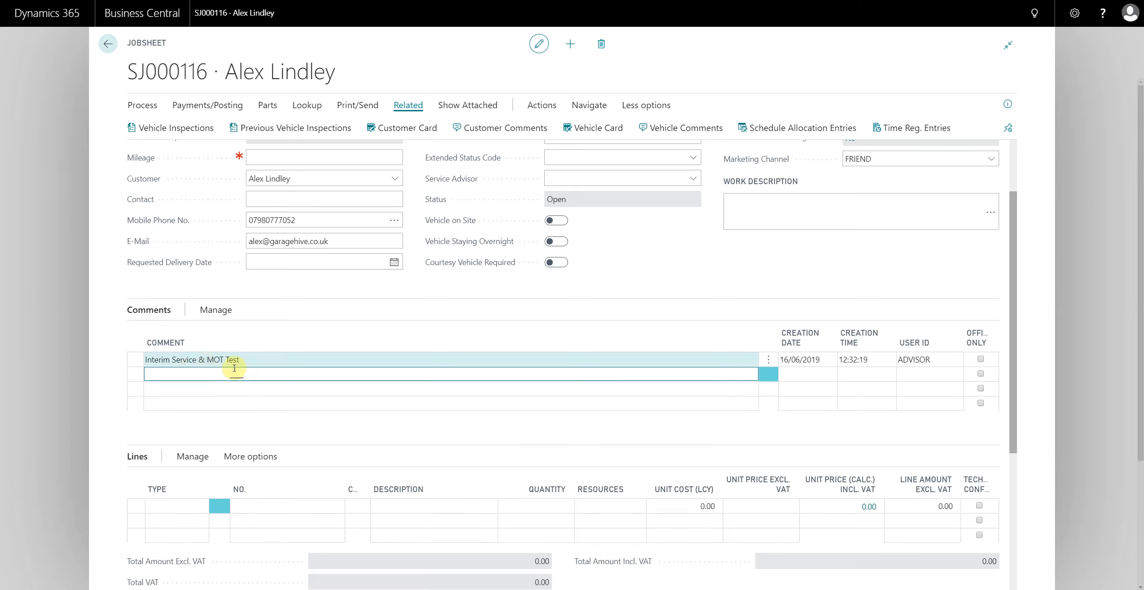
left_click(201, 360)
left_click(200, 360)
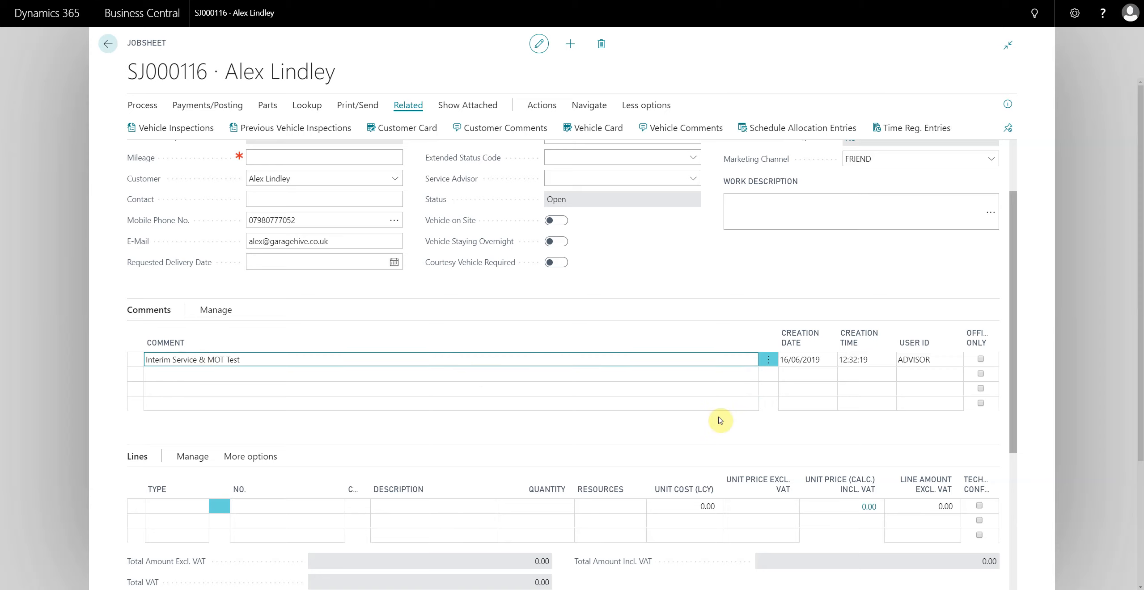
Open the service schedule from the jobsheet and set its start date to 17/06/2019.
scroll(721, 420, "down", 1)
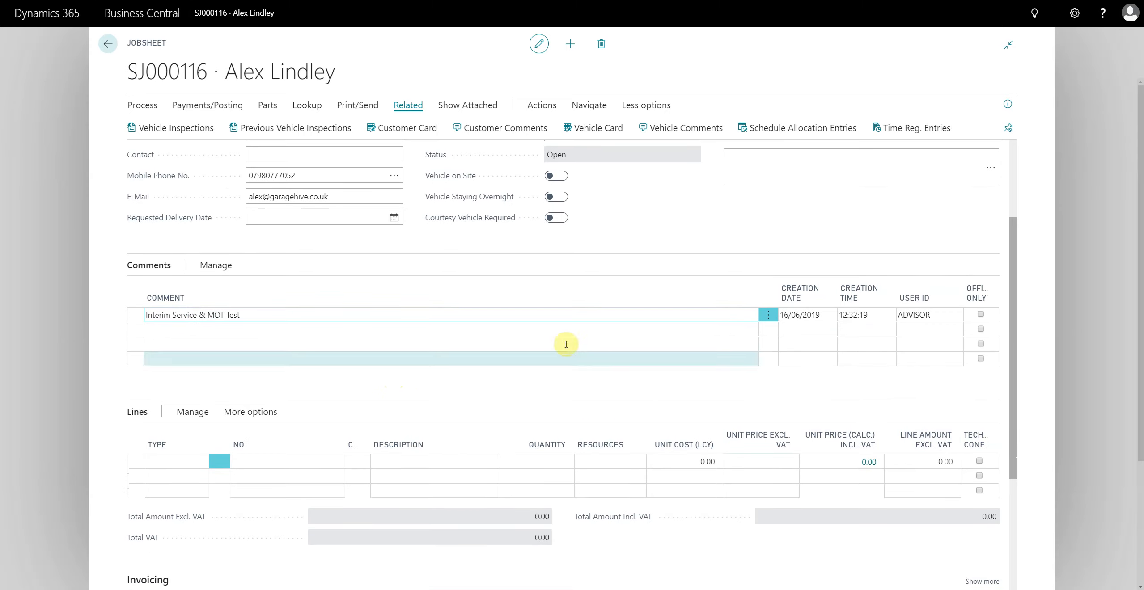
scroll(475, 340, "up", 2)
scroll(451, 377, "up", 2)
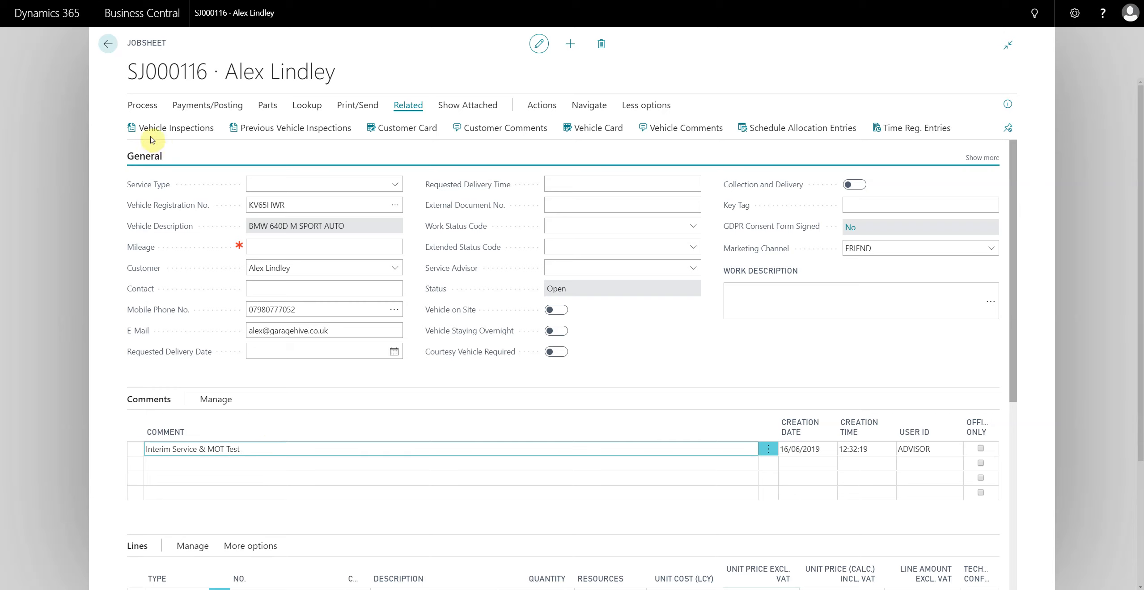
left_click(143, 105)
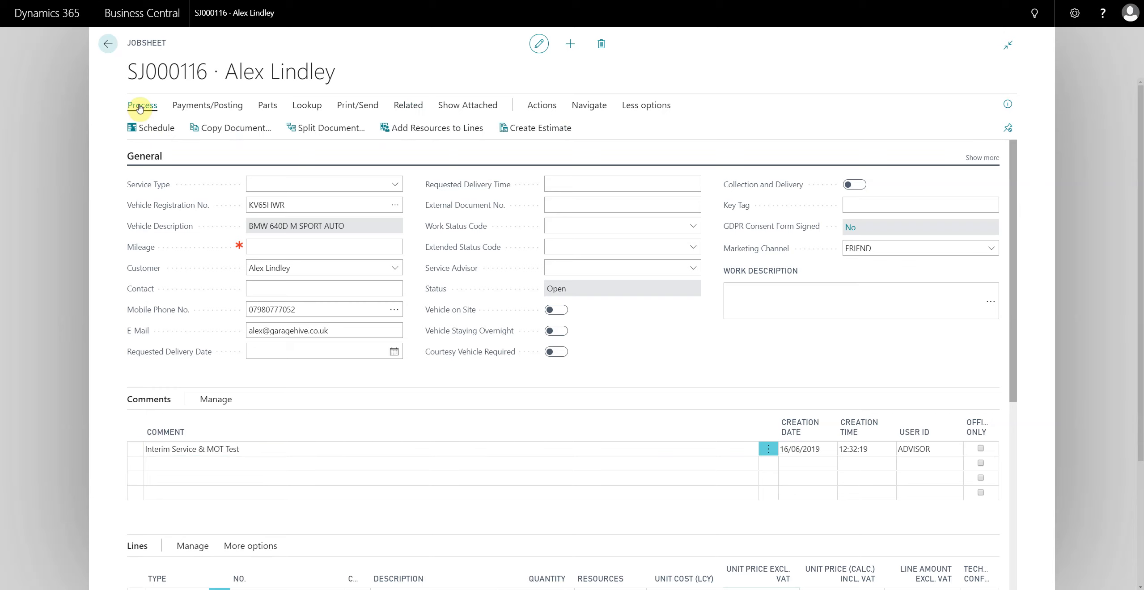
left_click(157, 128)
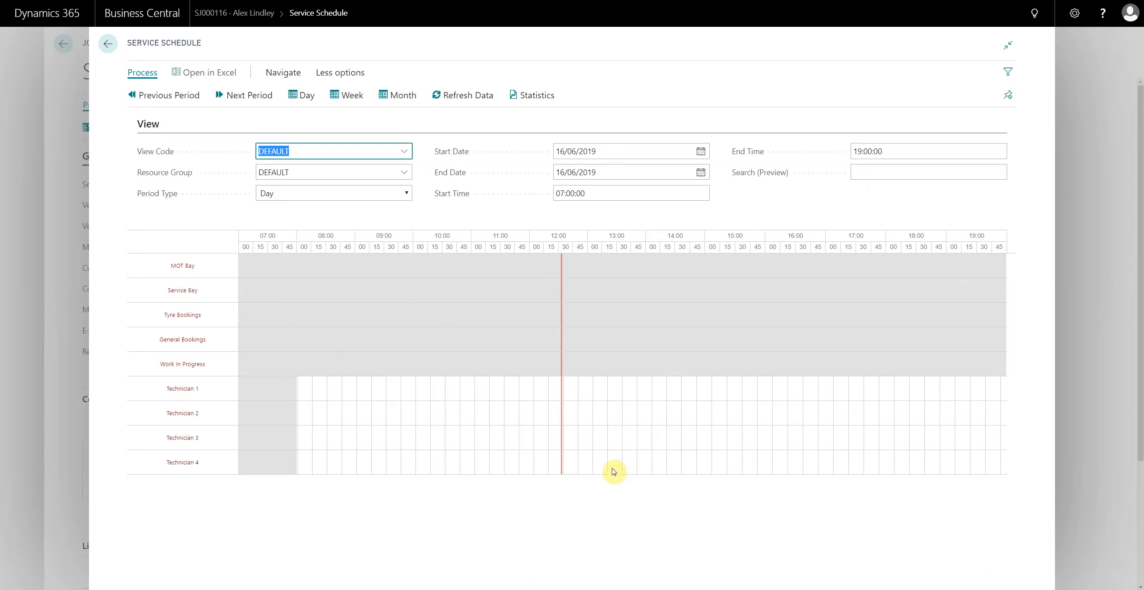
left_click(701, 152)
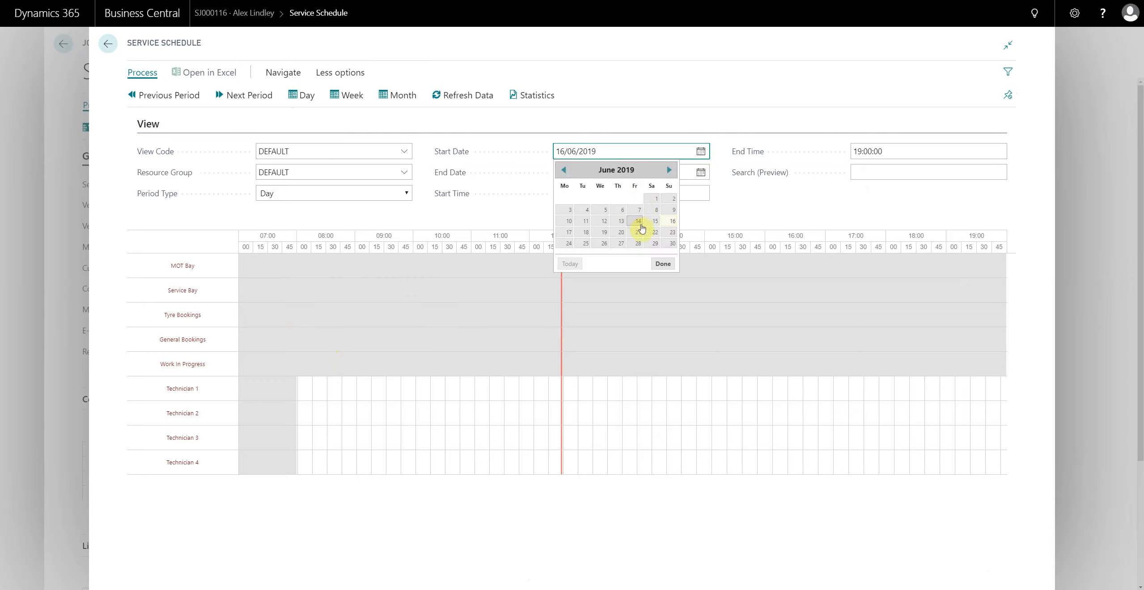
left_click(569, 232)
left_click(619, 166)
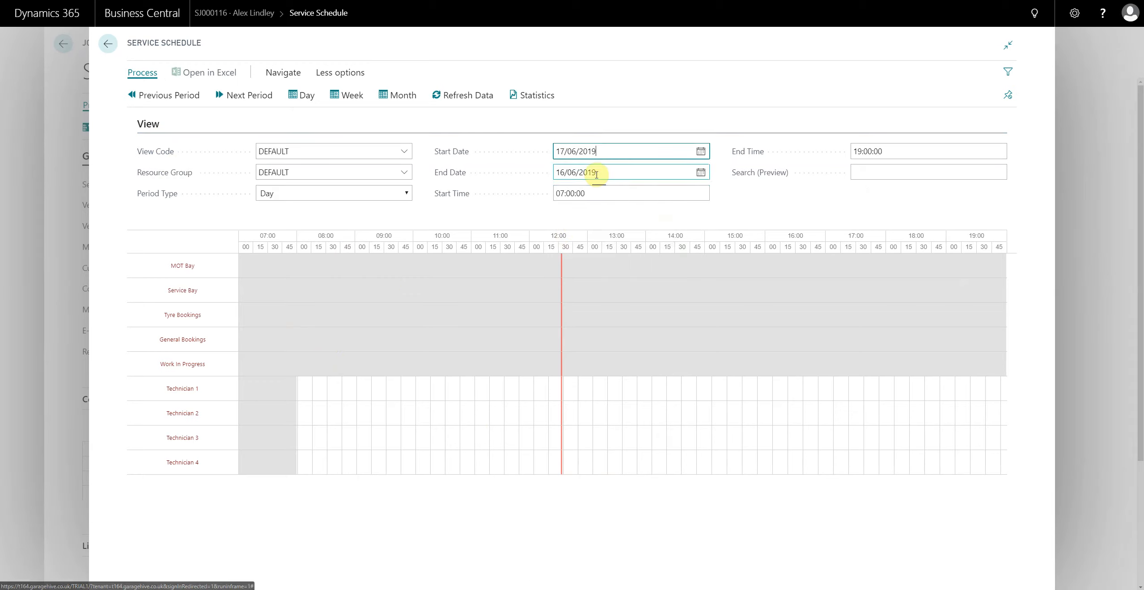
key("Tab")
Switch the service schedule's start date to 18/06/2019, and return it to today's date, 16/06/2019.
left_click(609, 151)
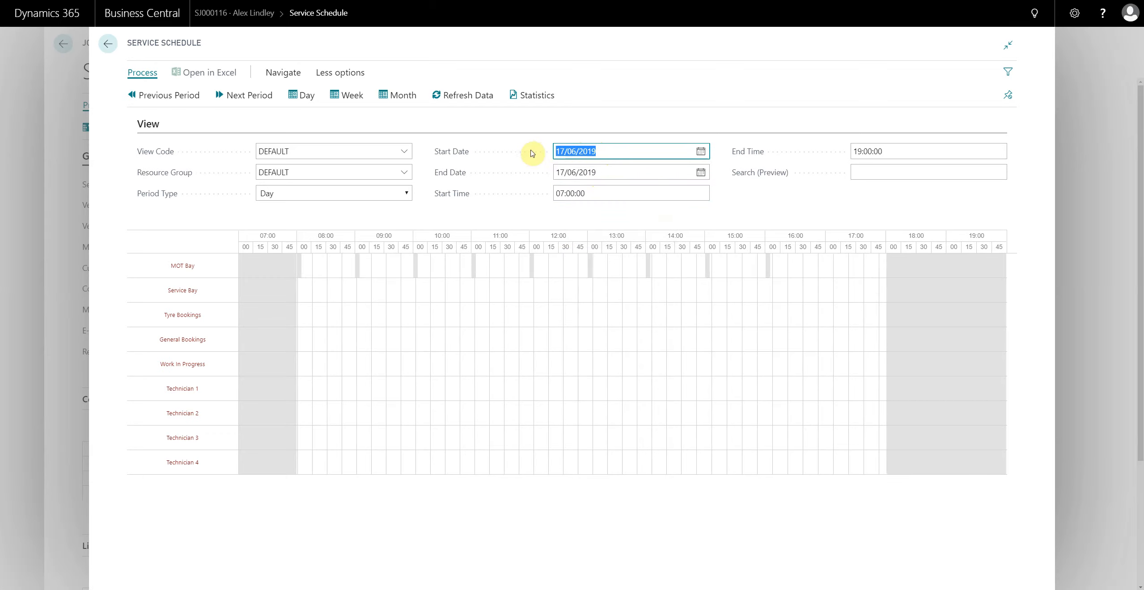
type("18")
key("Tab")
key("Tab")
key("shift+Tab")
key("shift+Tab")
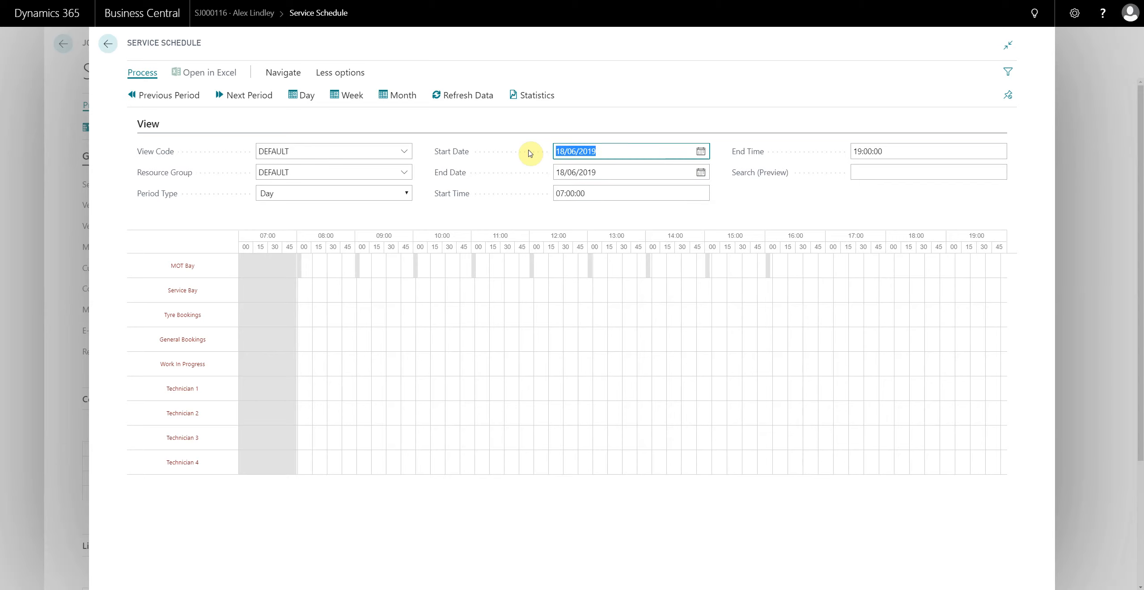
type("16")
key("Tab")
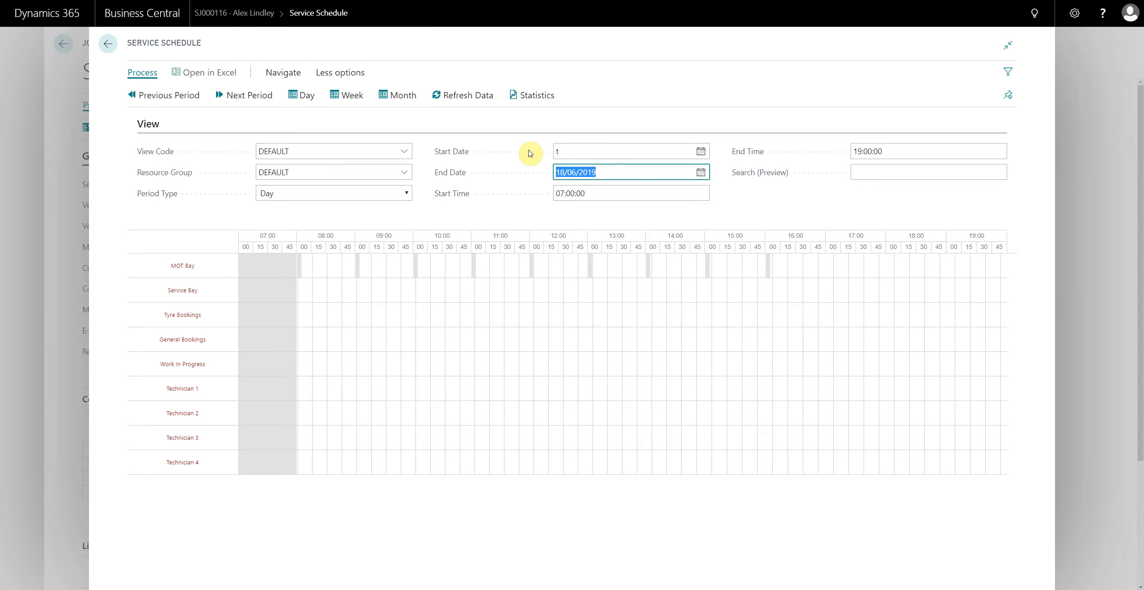
key("shift+Tab")
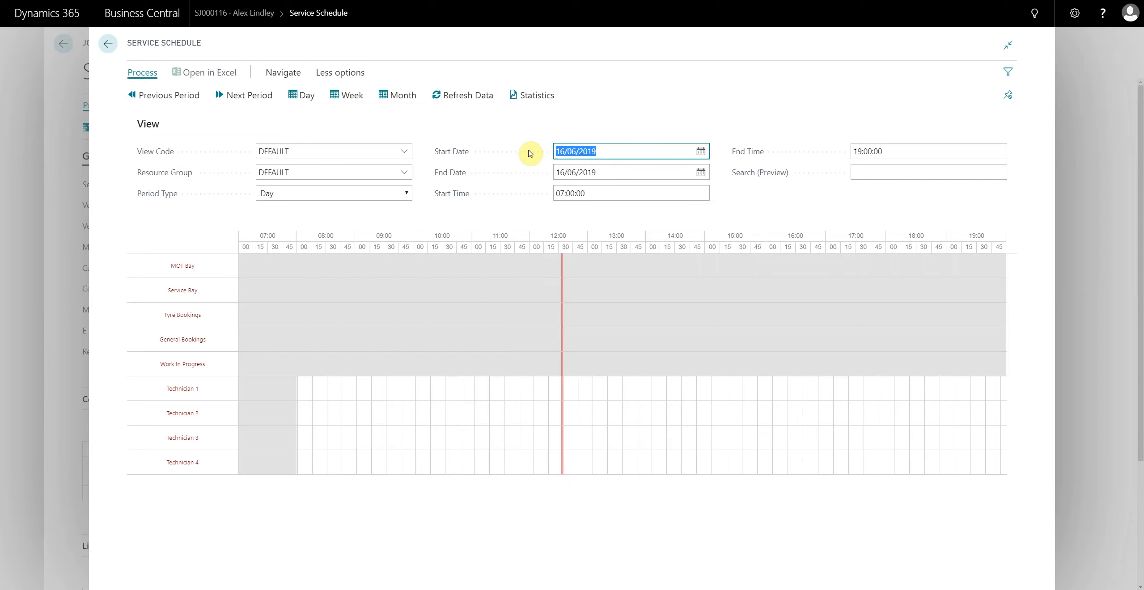
Set the schedule's start date to 17/06/2019 to show that day's resources.
type("17")
key("Tab")
key("Tab")
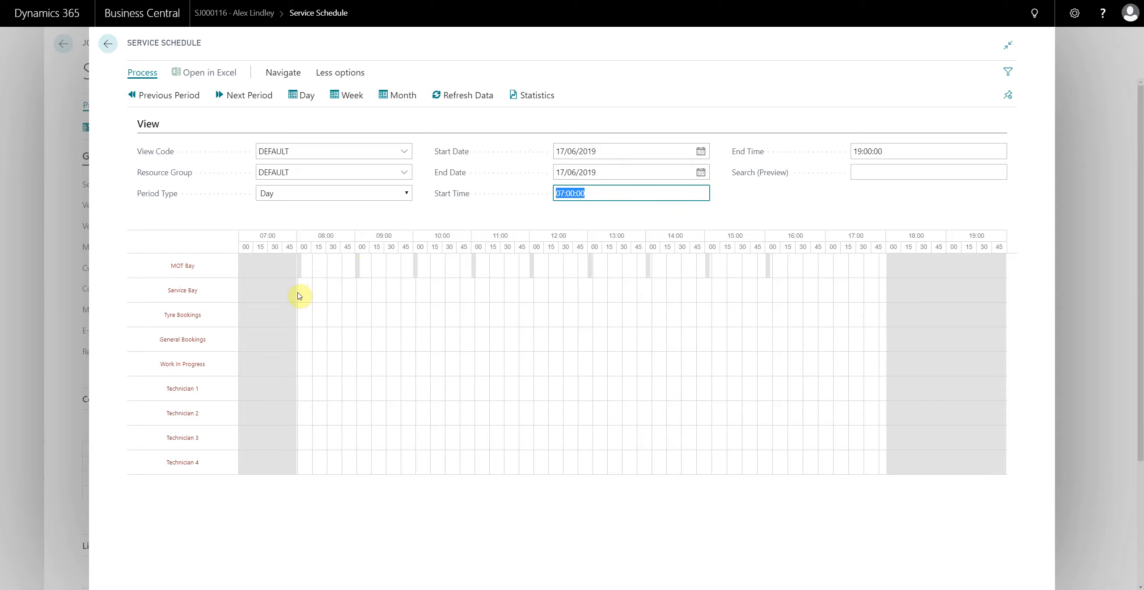
left_click_drag(299, 296, 471, 301)
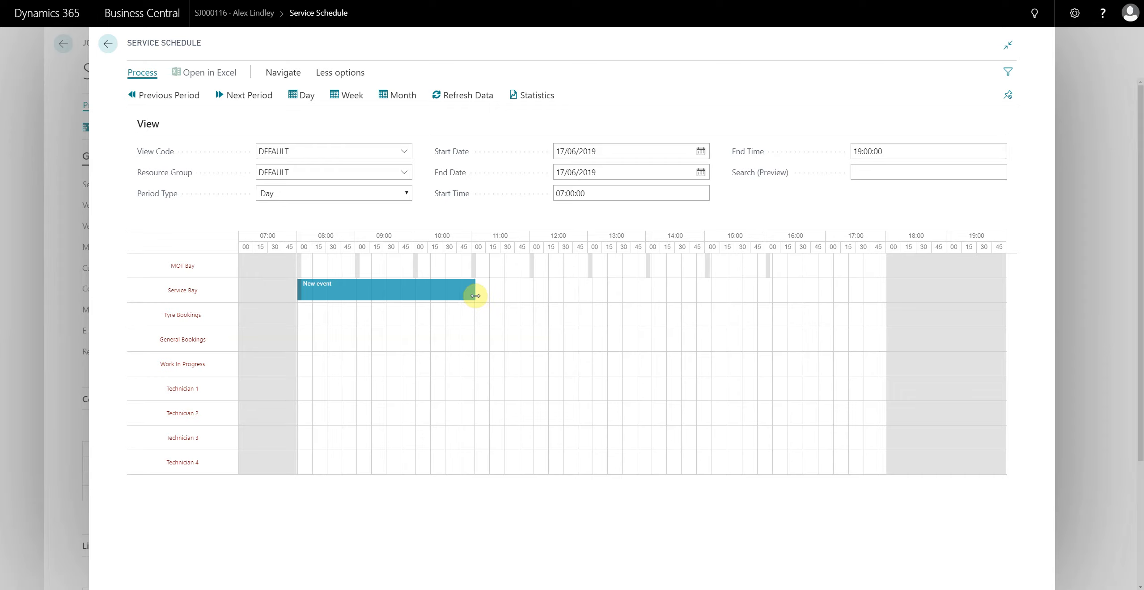
left_click_drag(475, 296, 475, 297)
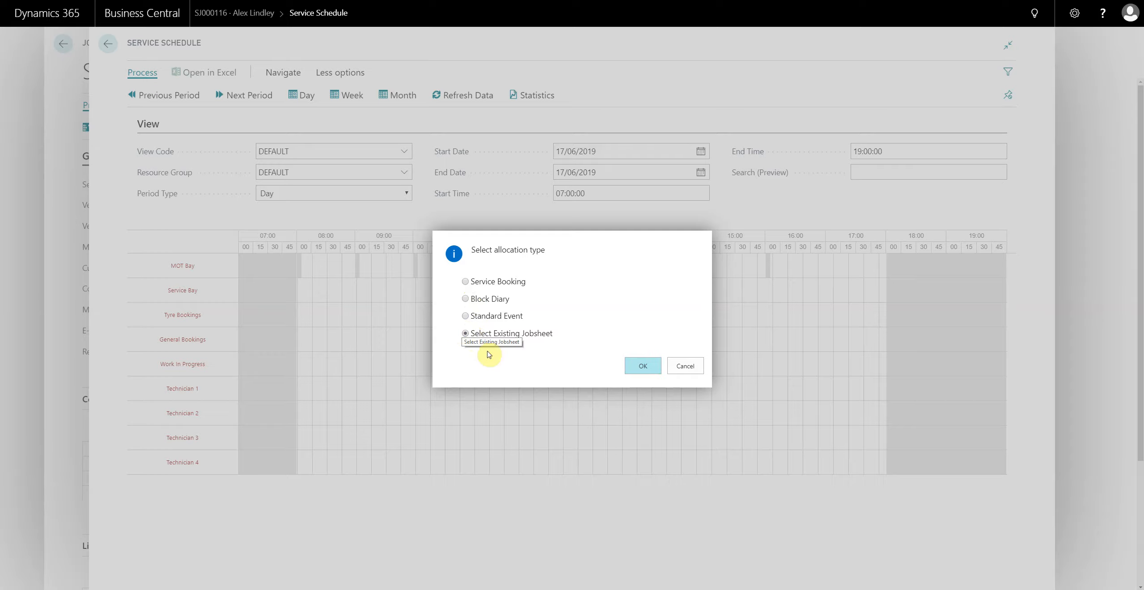
left_click(639, 365)
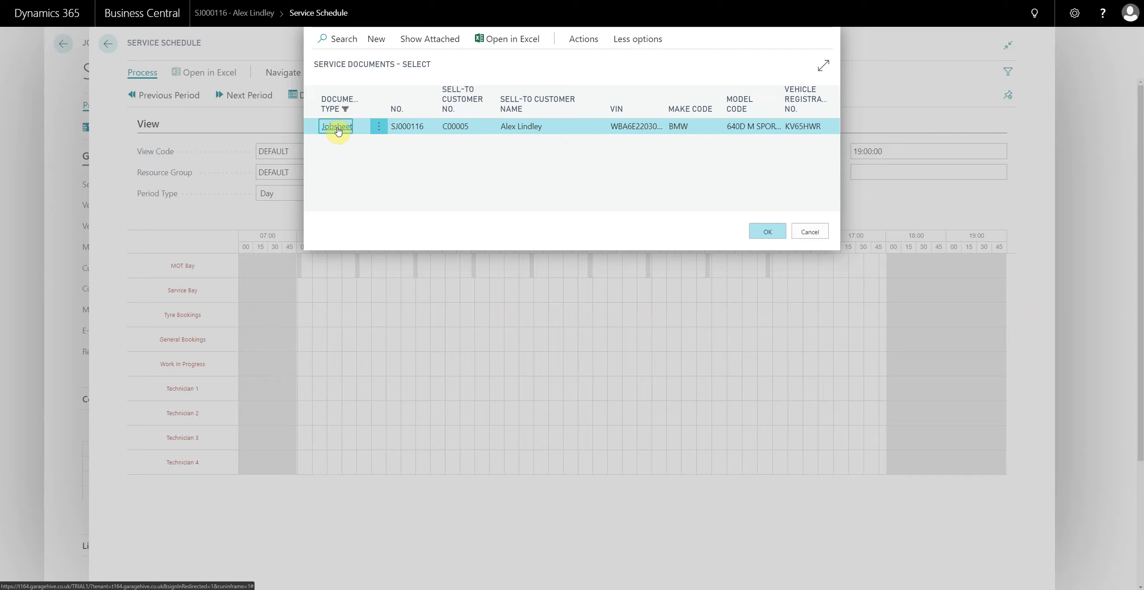
left_click(757, 232)
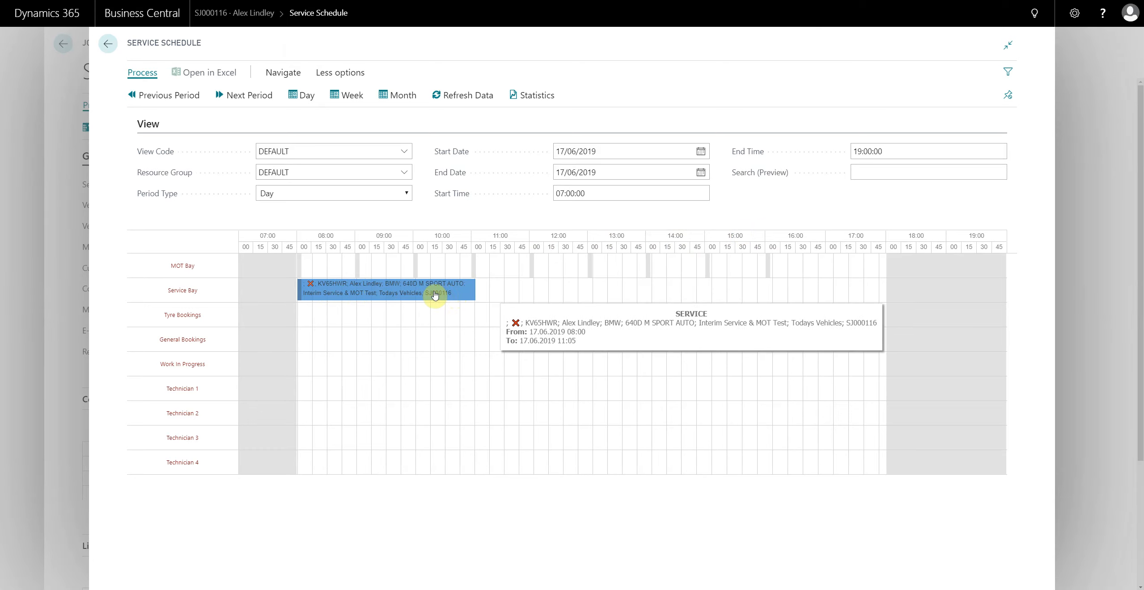
left_click_drag(435, 297, 439, 392)
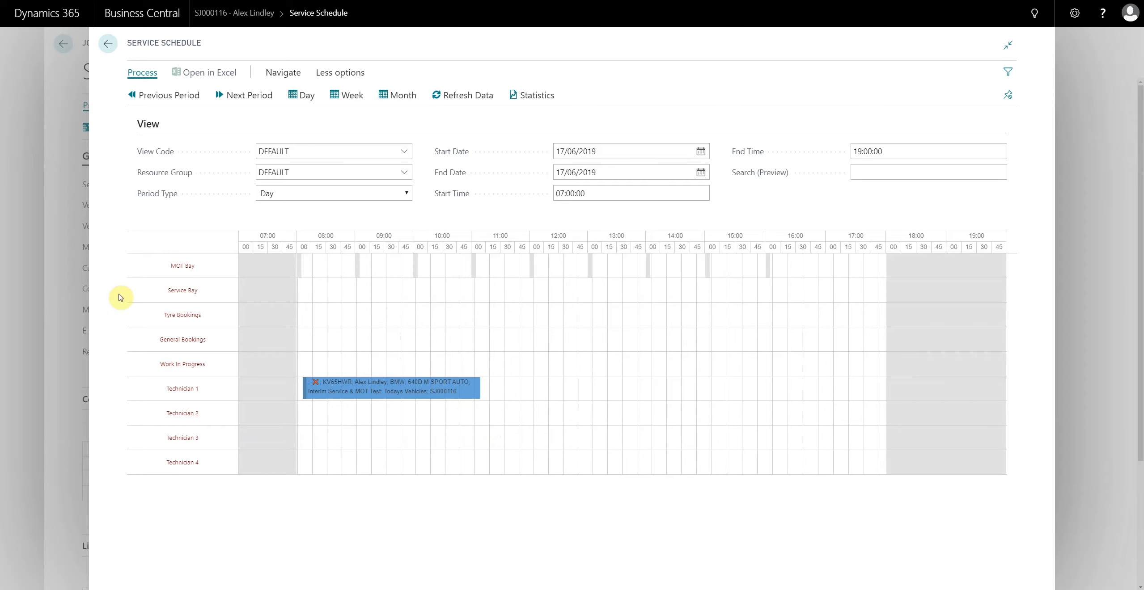
left_click(77, 447)
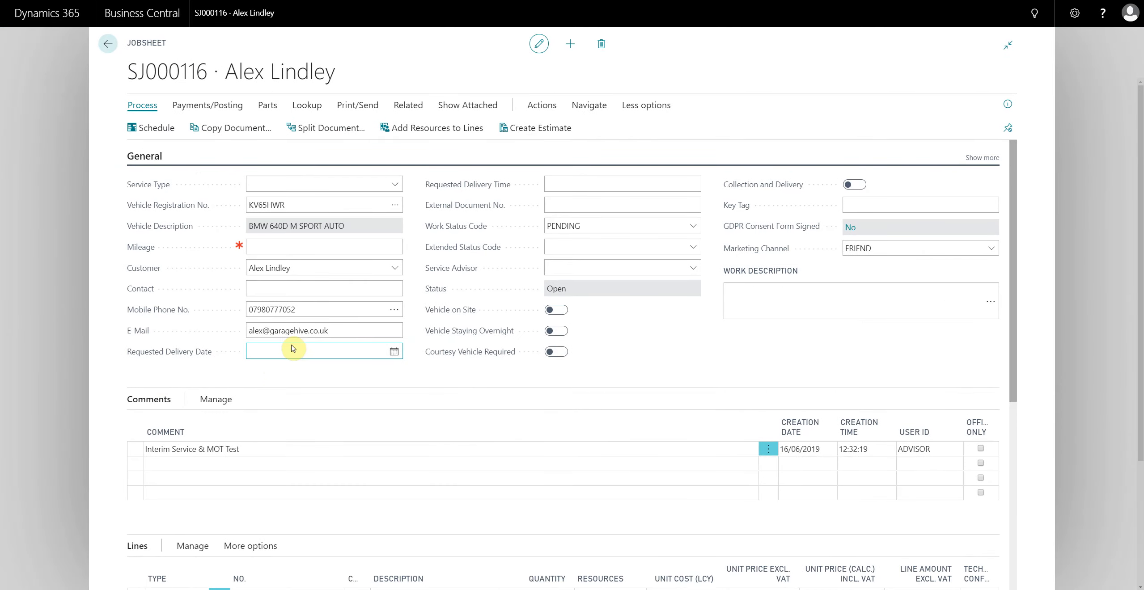
Add two Labour lines to the jobsheet: AC (Air Conditioning Service) and ALIGNMENT (Front Wheel Alignment).
scroll(270, 362, "down", 4)
left_click(161, 418)
left_click(174, 416)
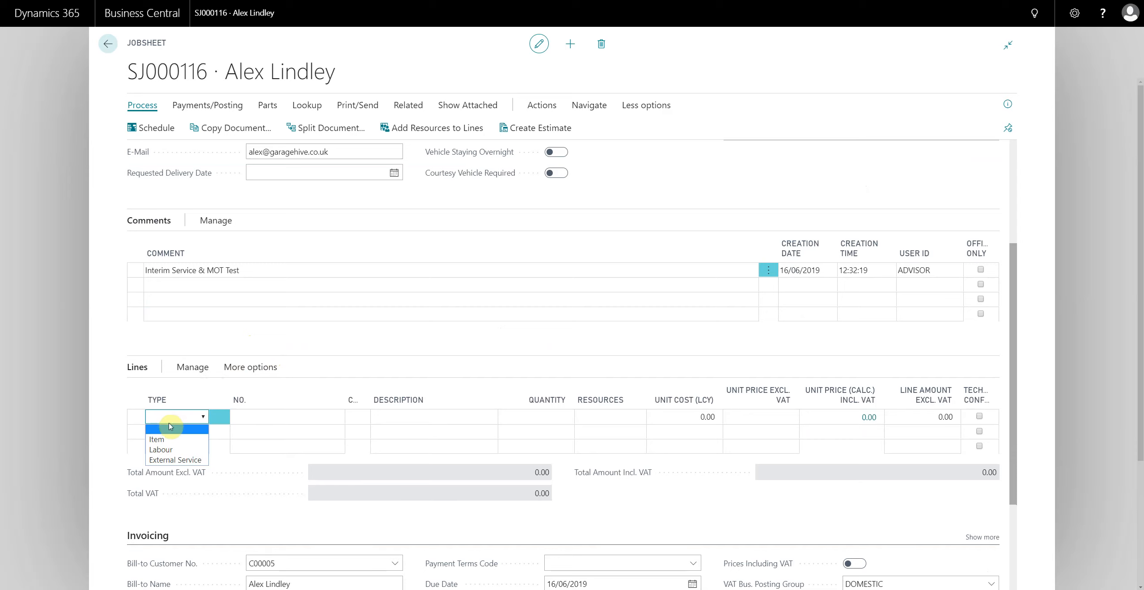
left_click(172, 450)
left_click(245, 417)
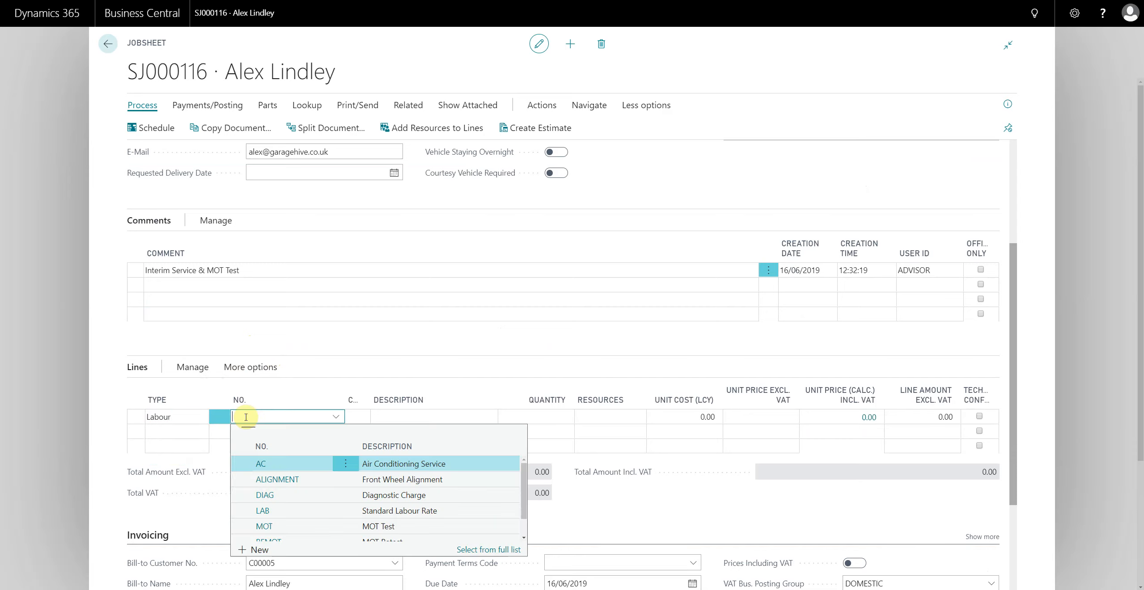
left_click(262, 466)
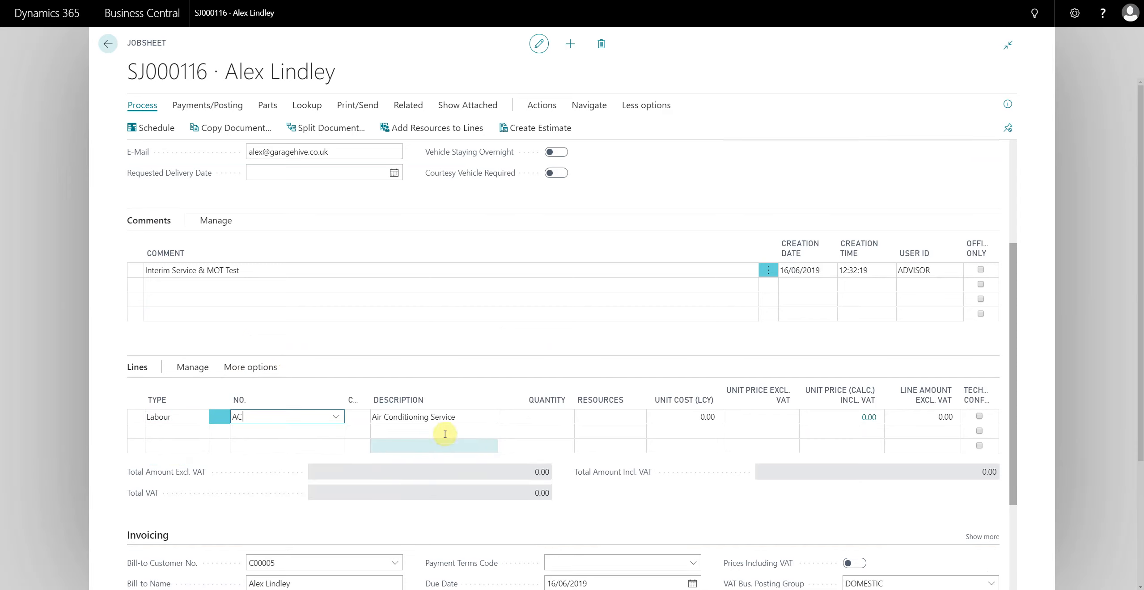
left_click(168, 431)
left_click(255, 432)
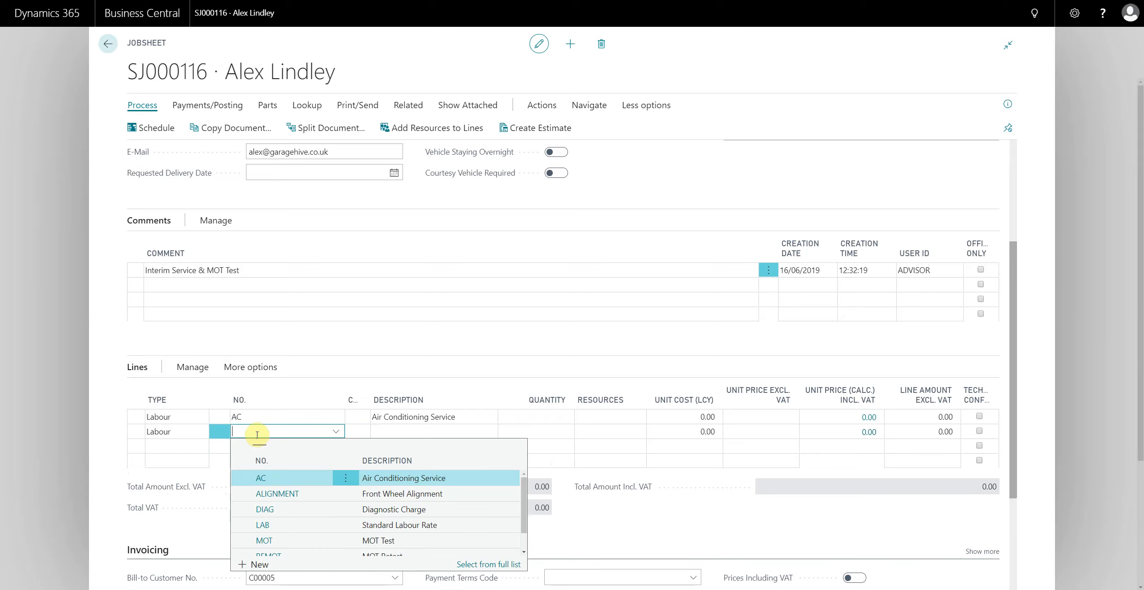
left_click(268, 493)
Add a third Labour line for DIAG (Diagnostic Charge) with a quantity of 1.
left_click(184, 447)
left_click(236, 447)
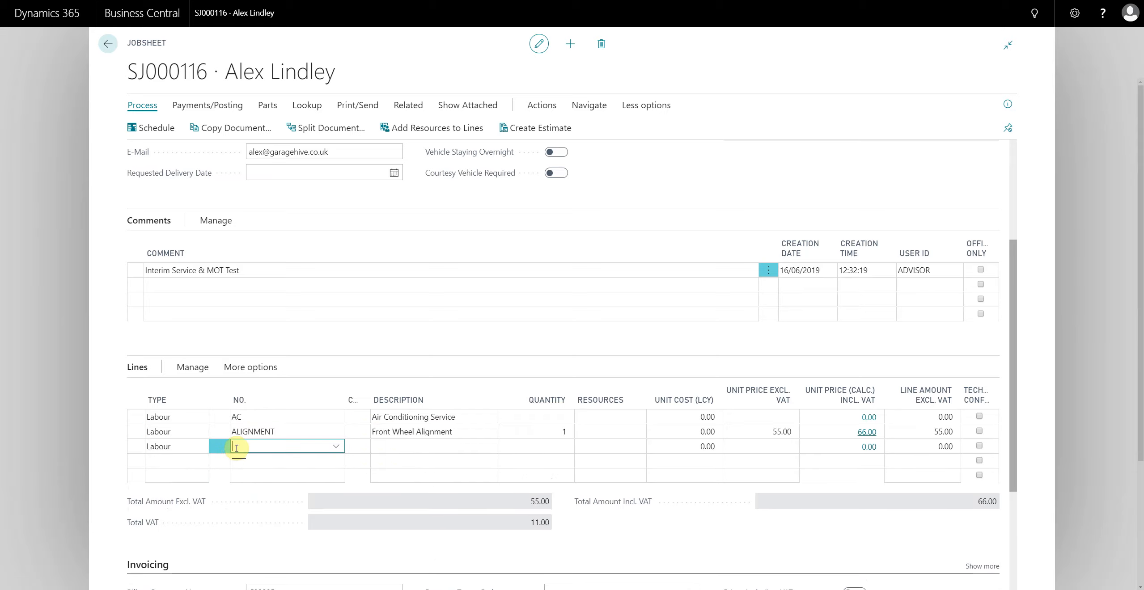
type("Dia")
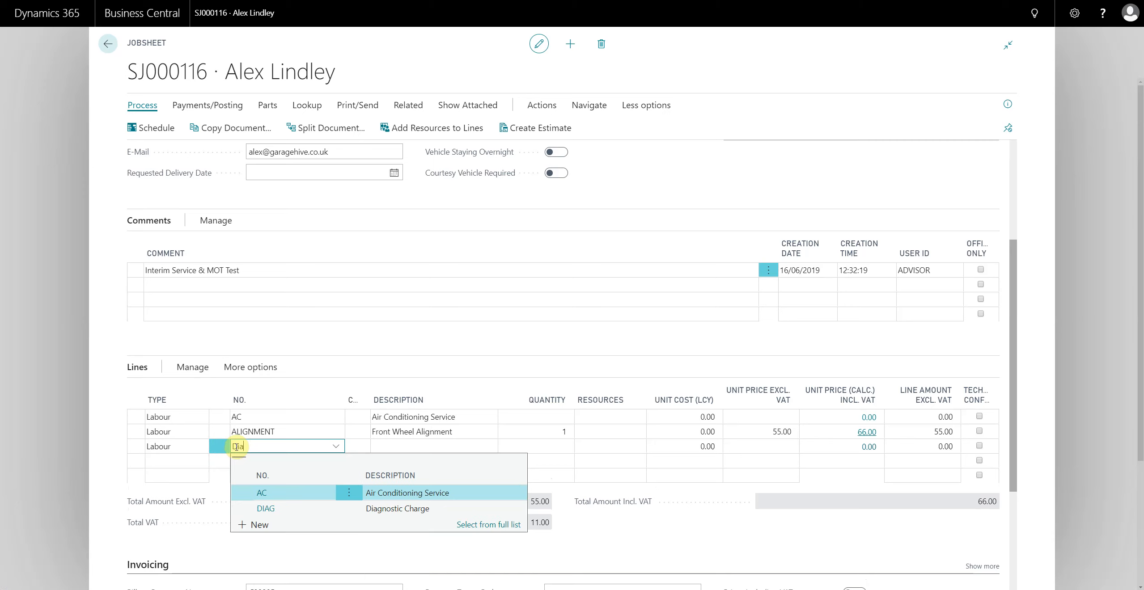
key("Tab")
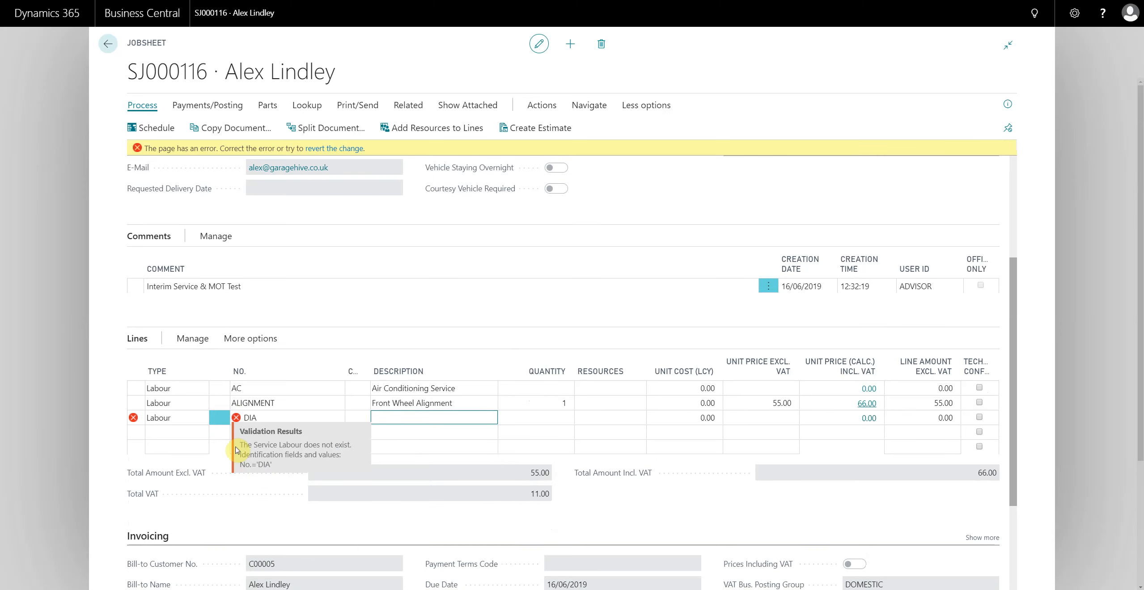
left_click(292, 416)
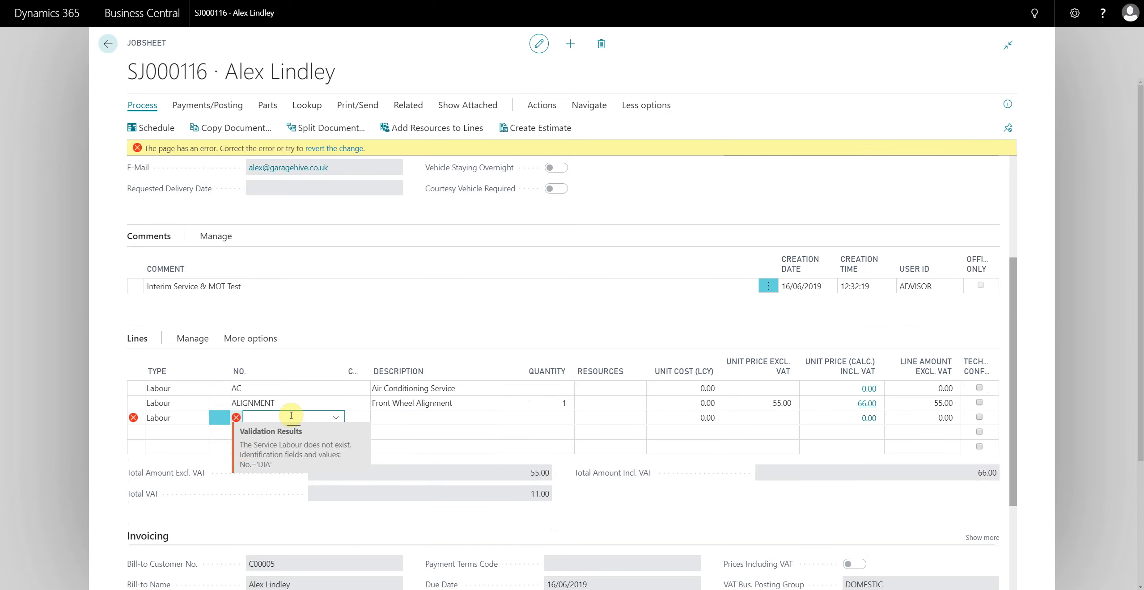
key("Tab")
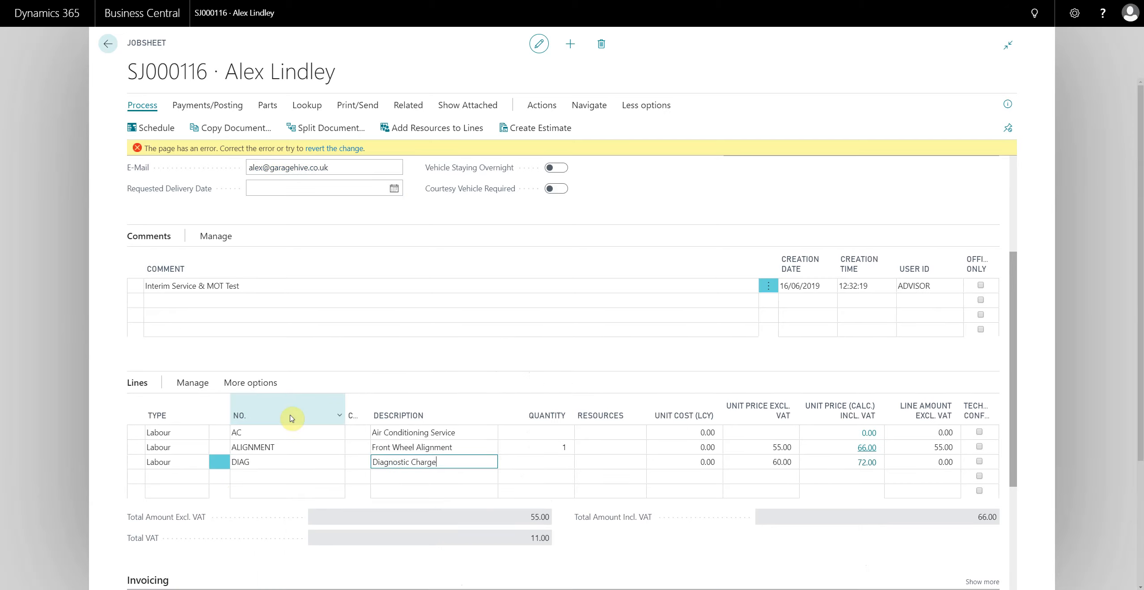
type("1")
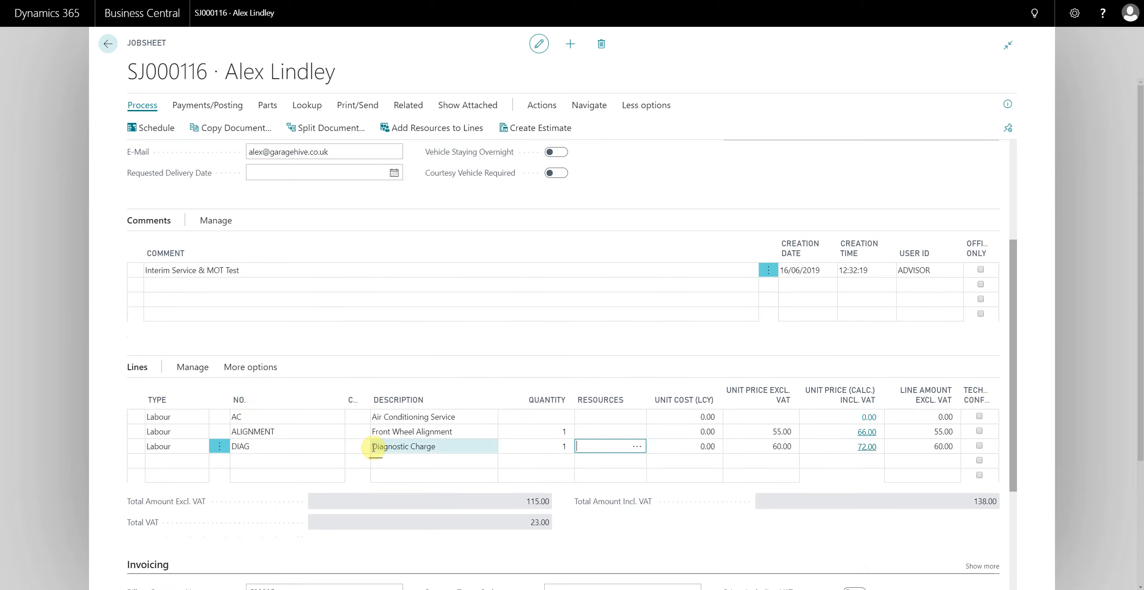
key("Return")
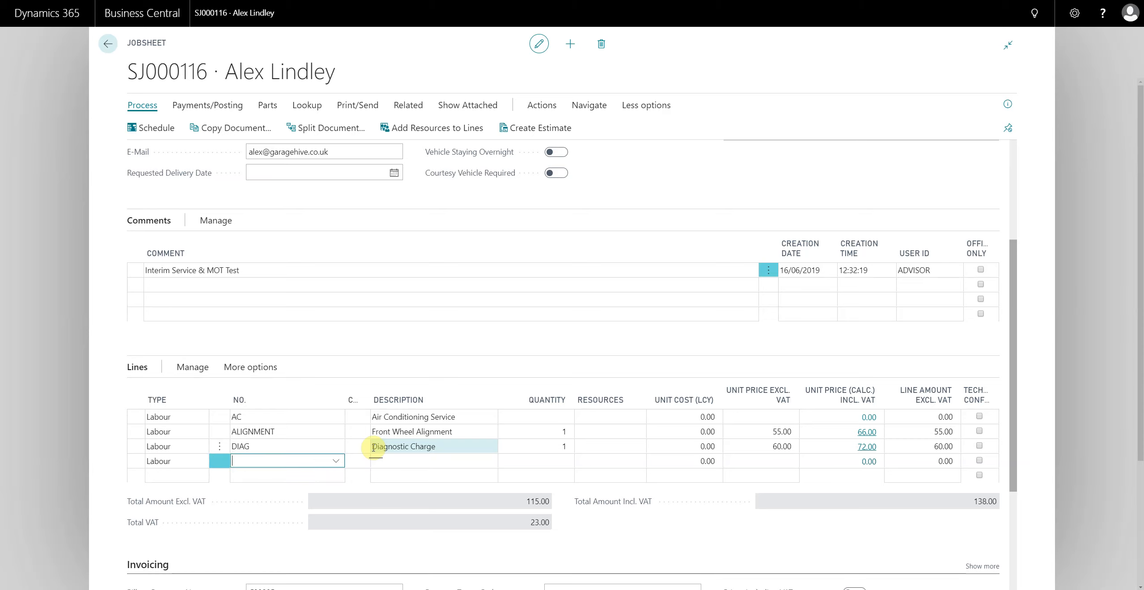
left_click(243, 454)
left_click(250, 446)
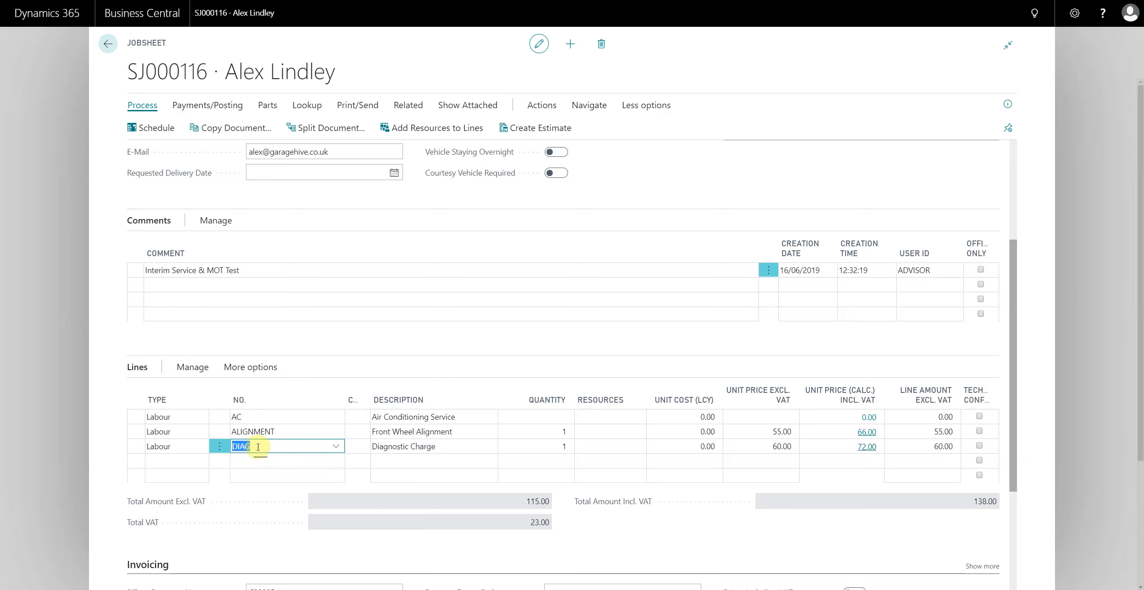
Add the INT&MOT (Interim Service & MOT) service package to the jobsheet lines and review the added lines.
left_click(311, 111)
left_click(178, 129)
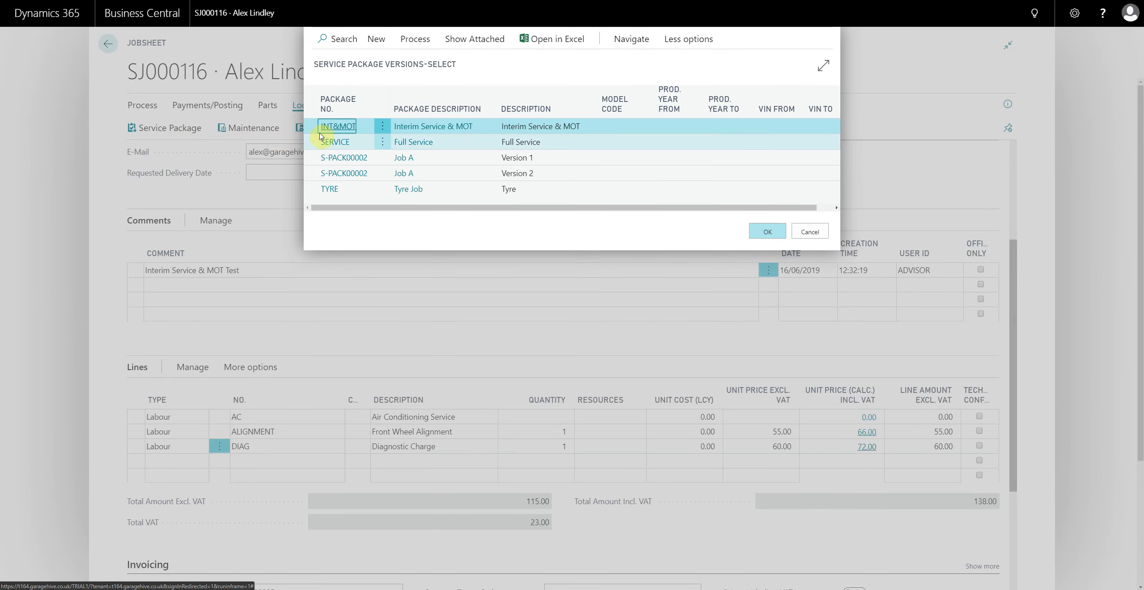
left_click(335, 127)
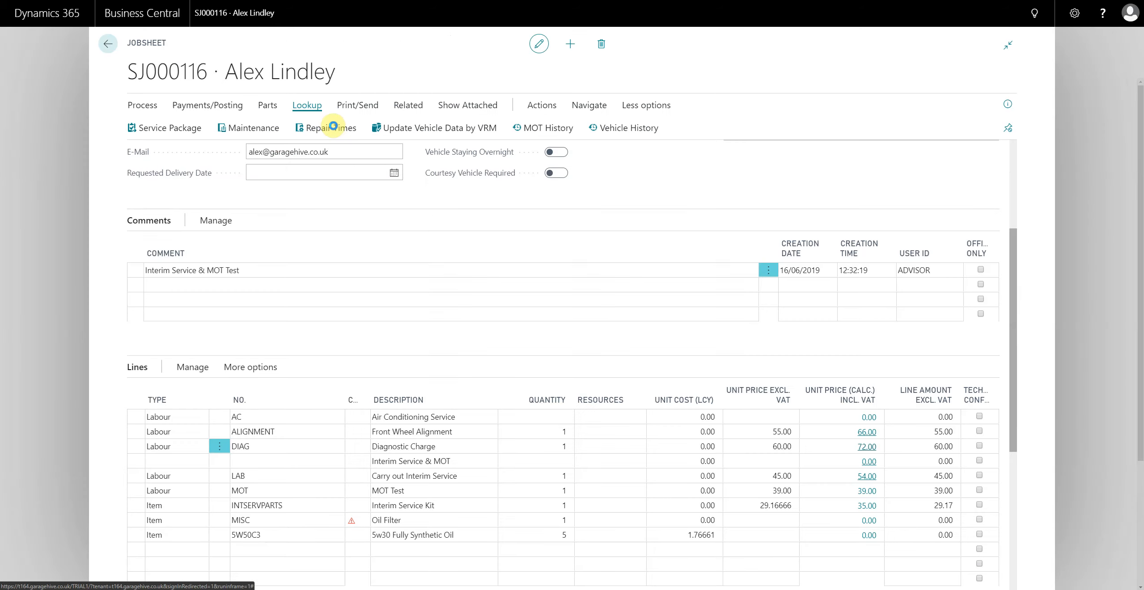
scroll(384, 448, "down", 1)
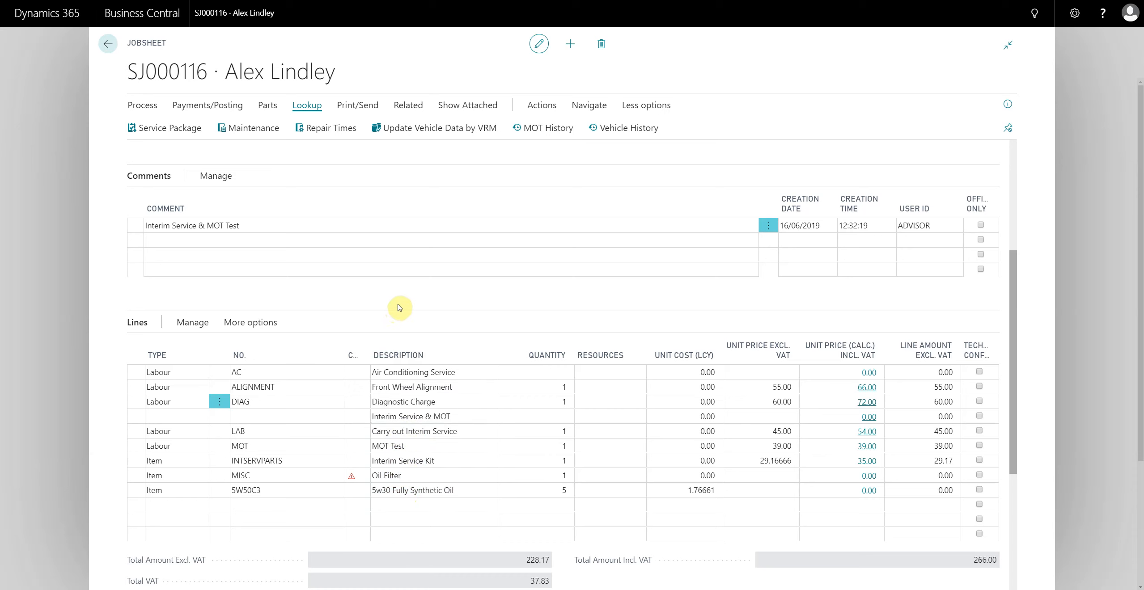
scroll(395, 304, "up", 2)
Add the "Remove and Install Front brake pads (all)" repair time from Brakes, Footbrakes to the jobsheet lines.
left_click(328, 154)
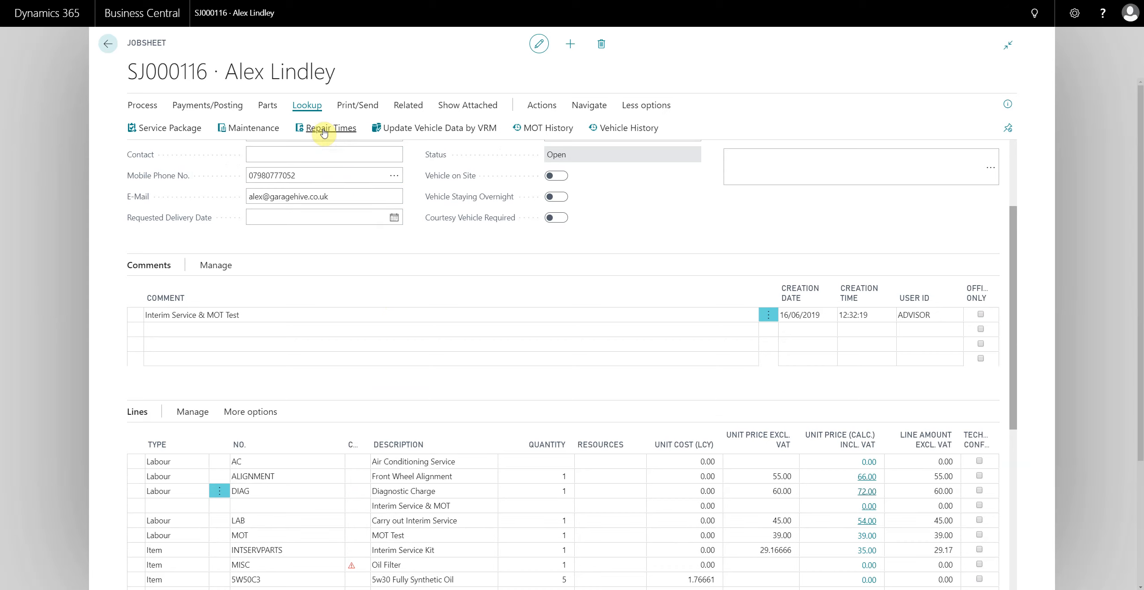
left_click(322, 128)
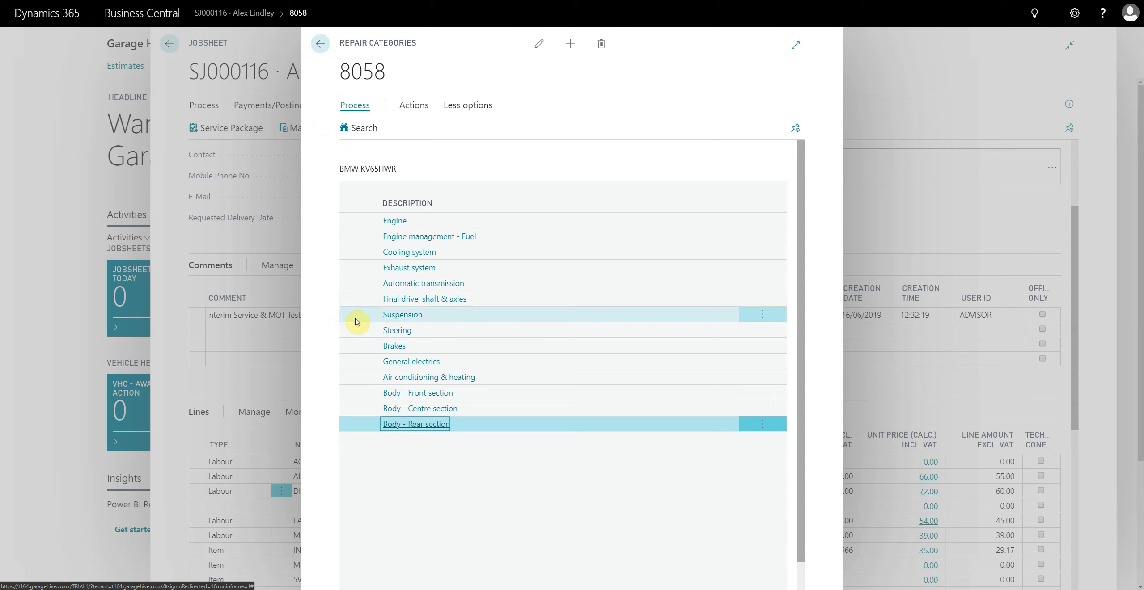
left_click(394, 348)
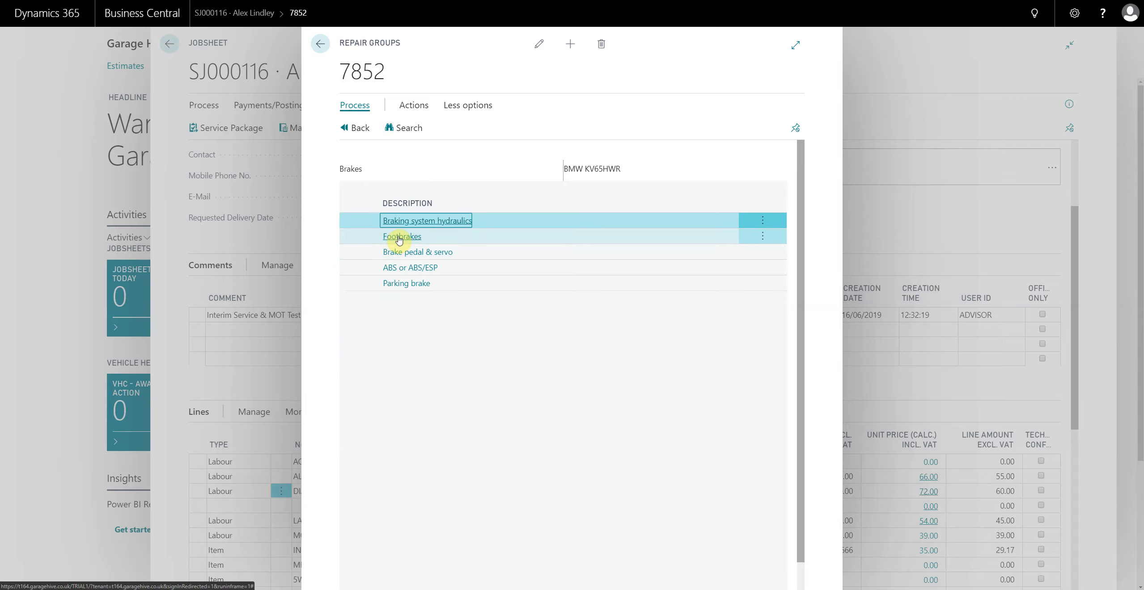
left_click(399, 239)
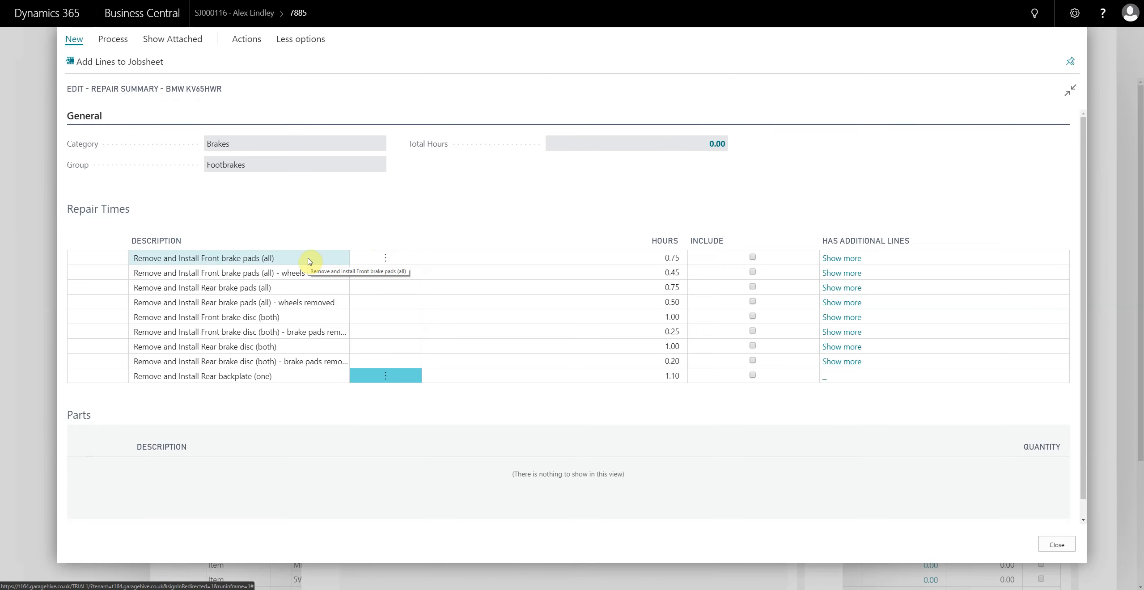
left_click(753, 258)
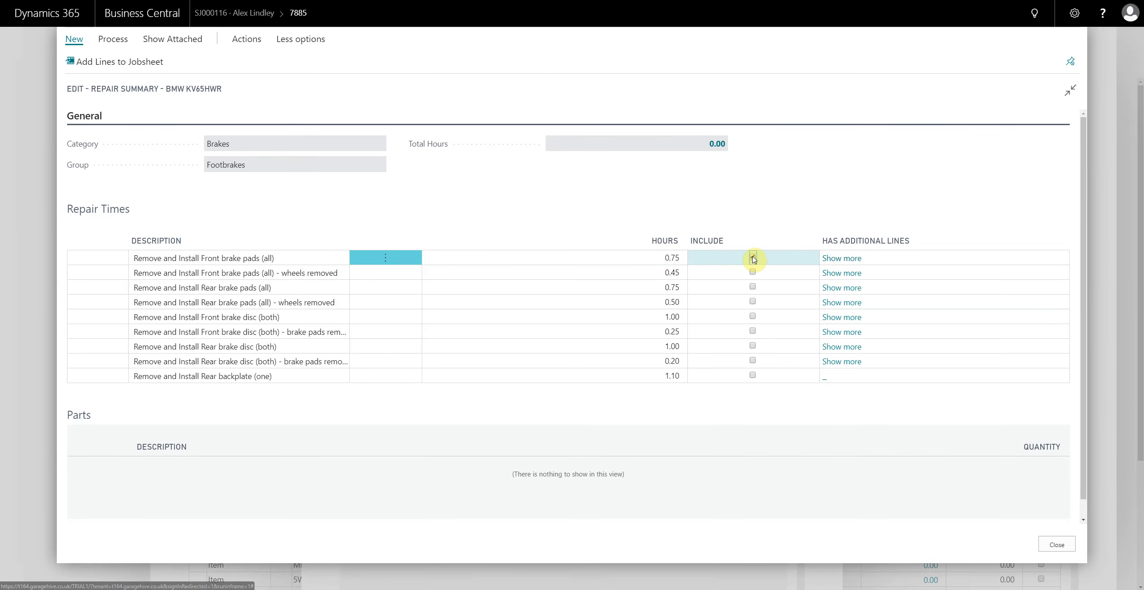
left_click(138, 62)
scroll(217, 317, "down", 4)
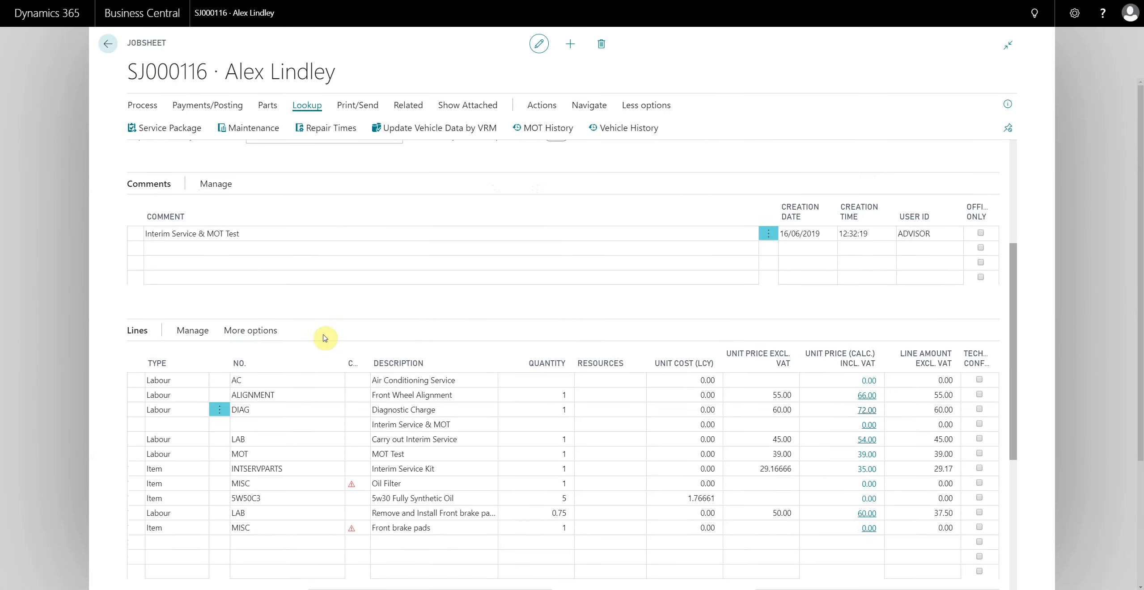
Examine the front brake pad labour and item lines added to the jobsheet.
left_click(414, 513)
left_click(419, 524)
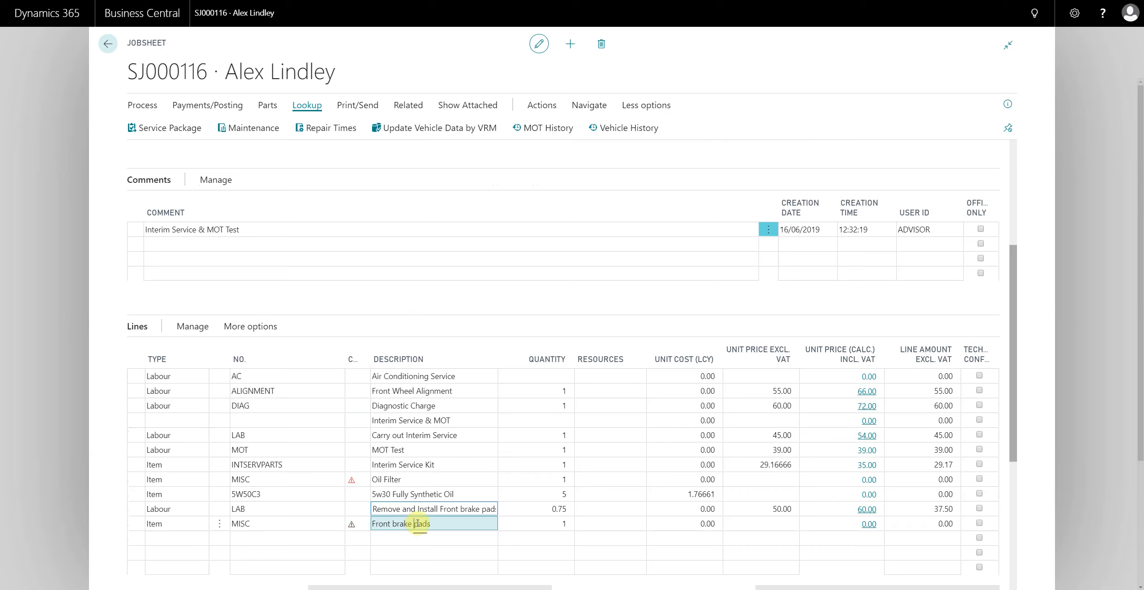
left_click(434, 508)
left_click(427, 524)
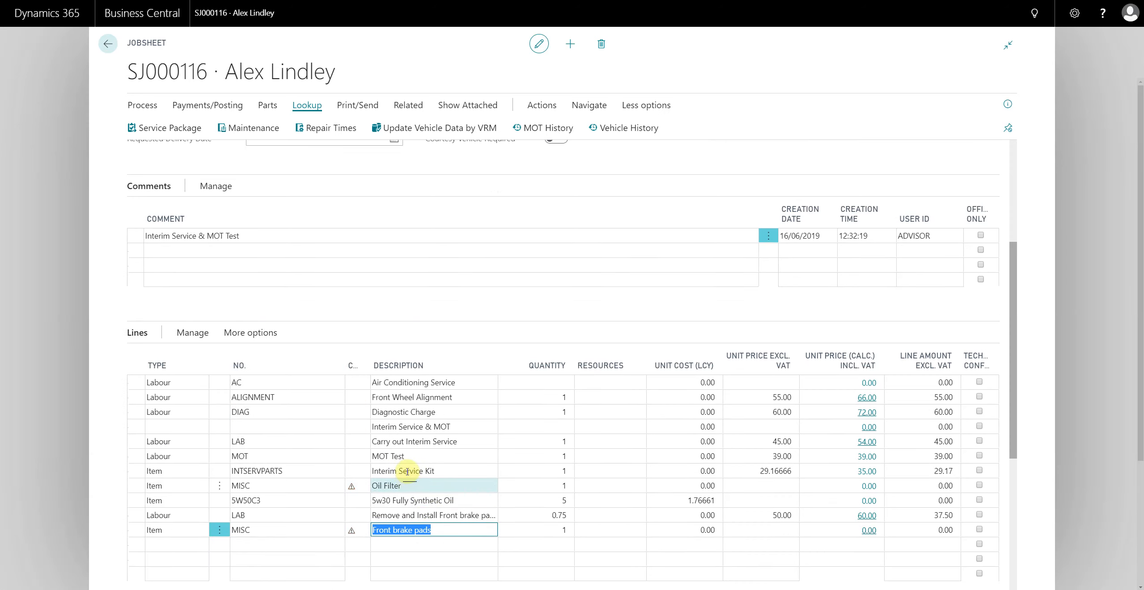
scroll(411, 467, "up", 1)
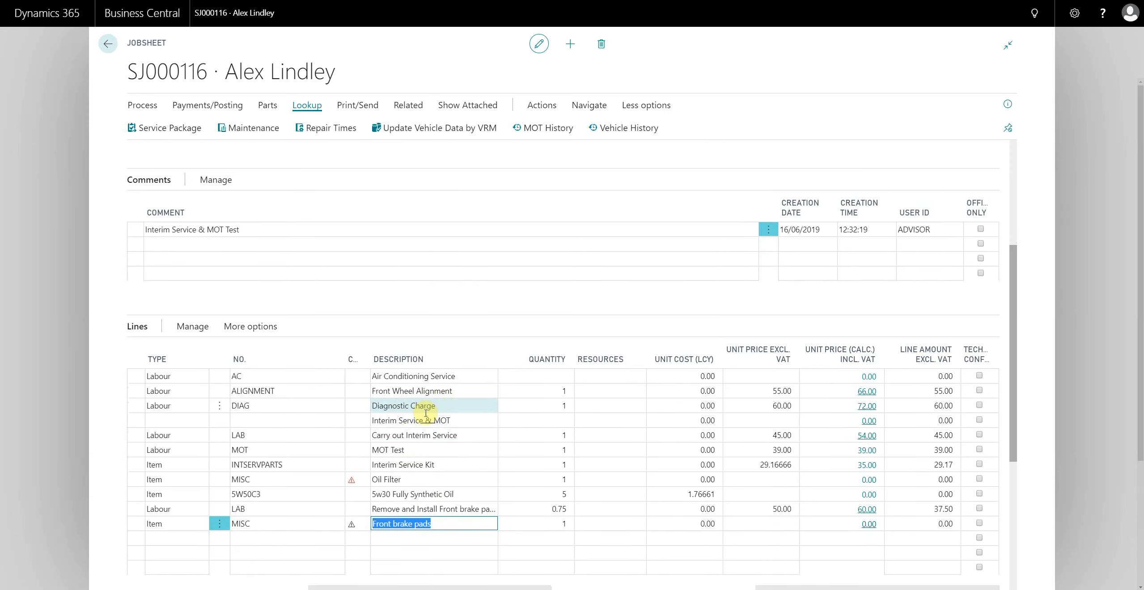
scroll(416, 402, "up", 2)
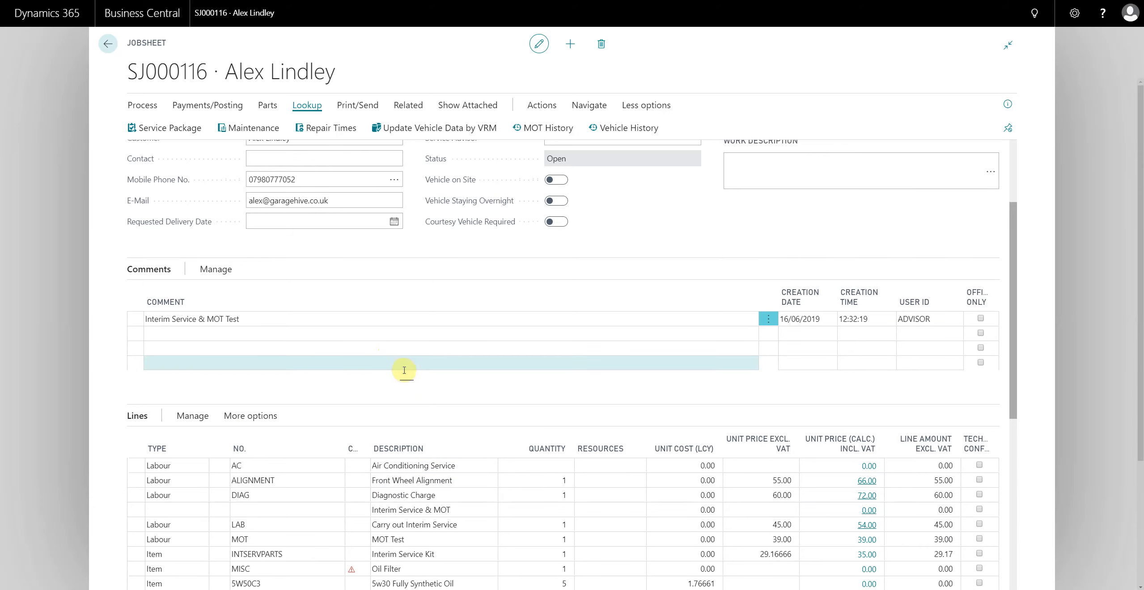
scroll(404, 370, "up", 2)
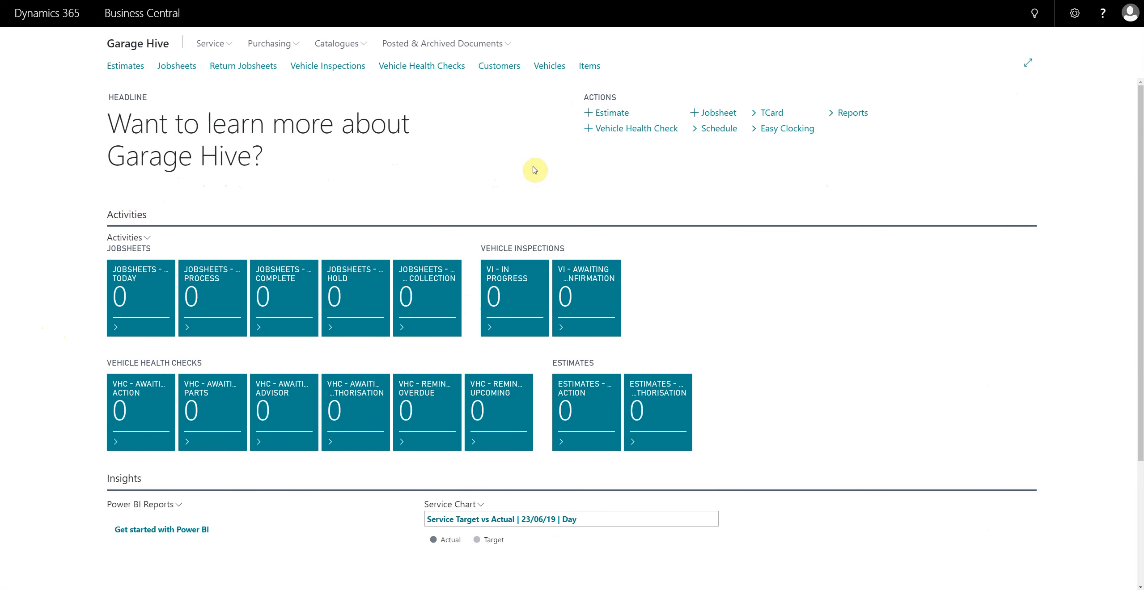
Open the service schedule and show the day 17/06/2019.
left_click(714, 134)
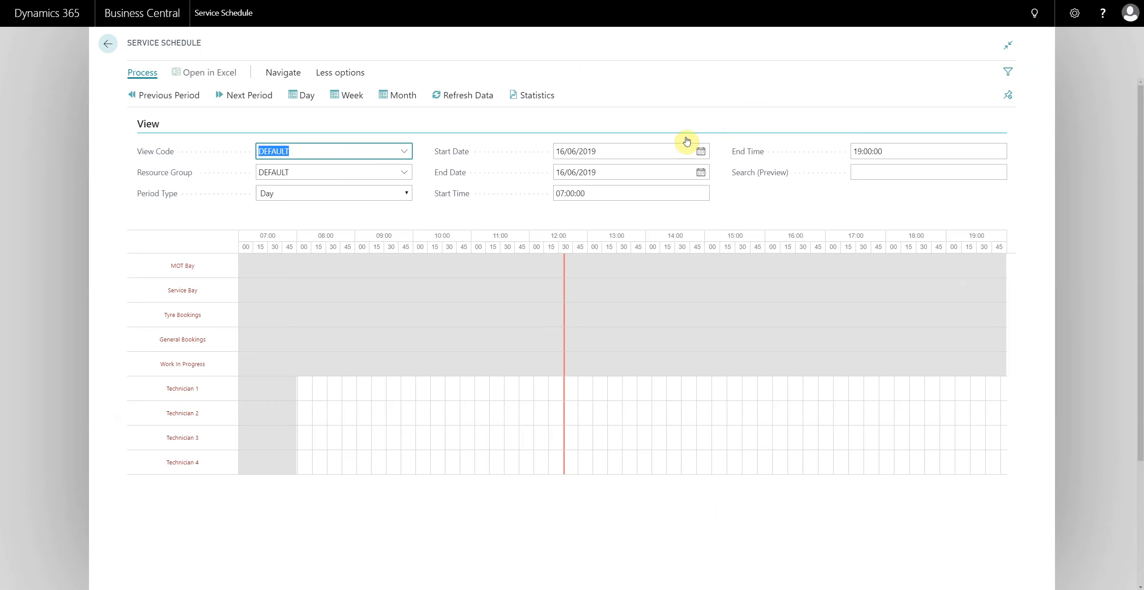
left_click(647, 151)
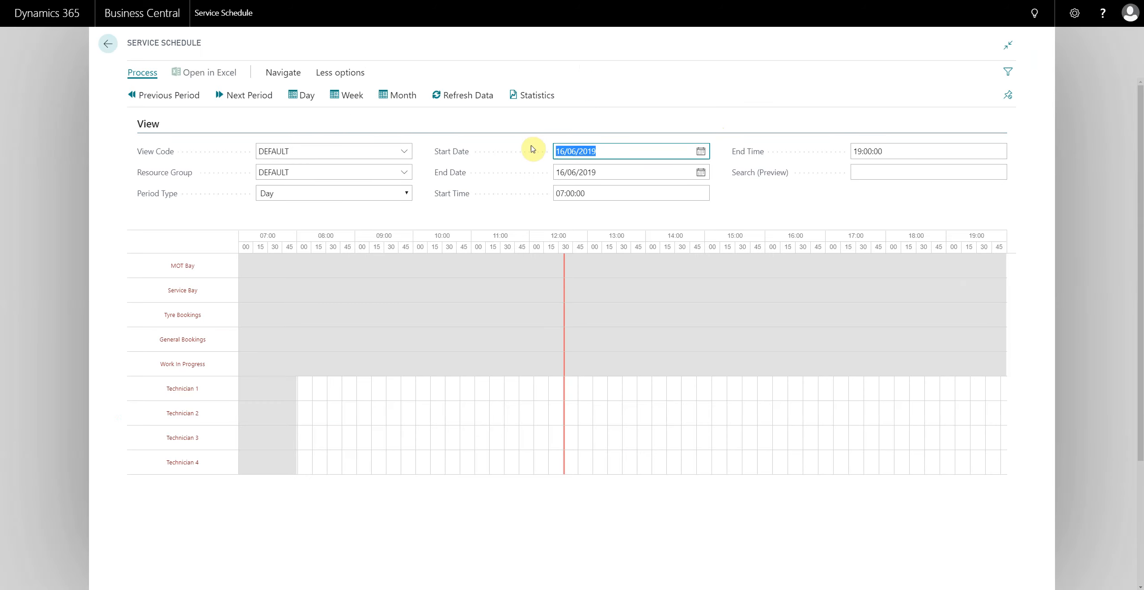
left_click(606, 154)
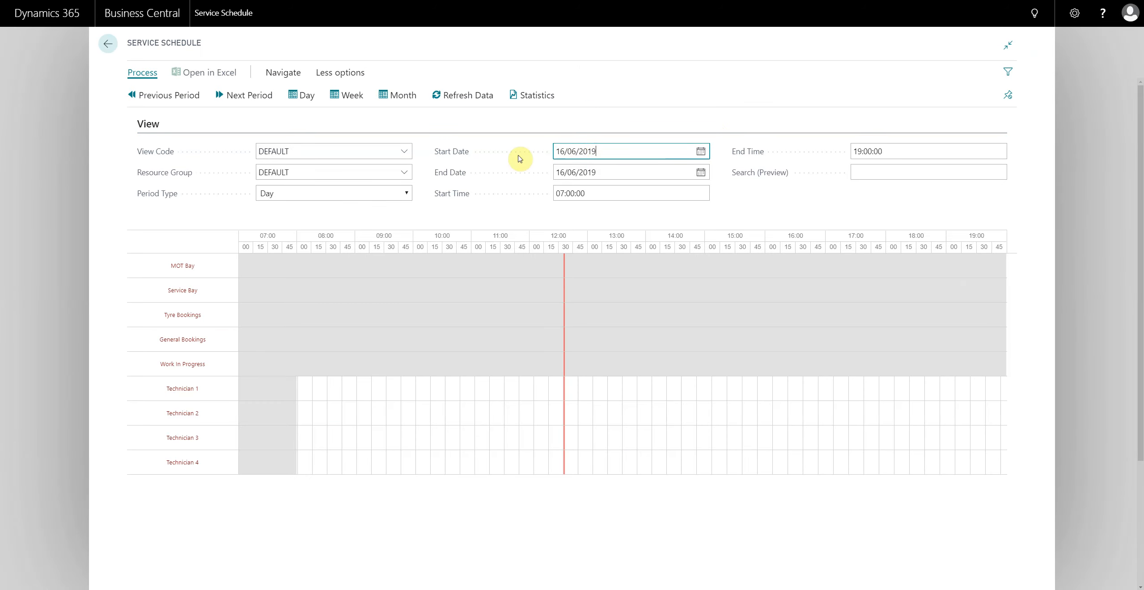
left_click(245, 104)
left_click(169, 99)
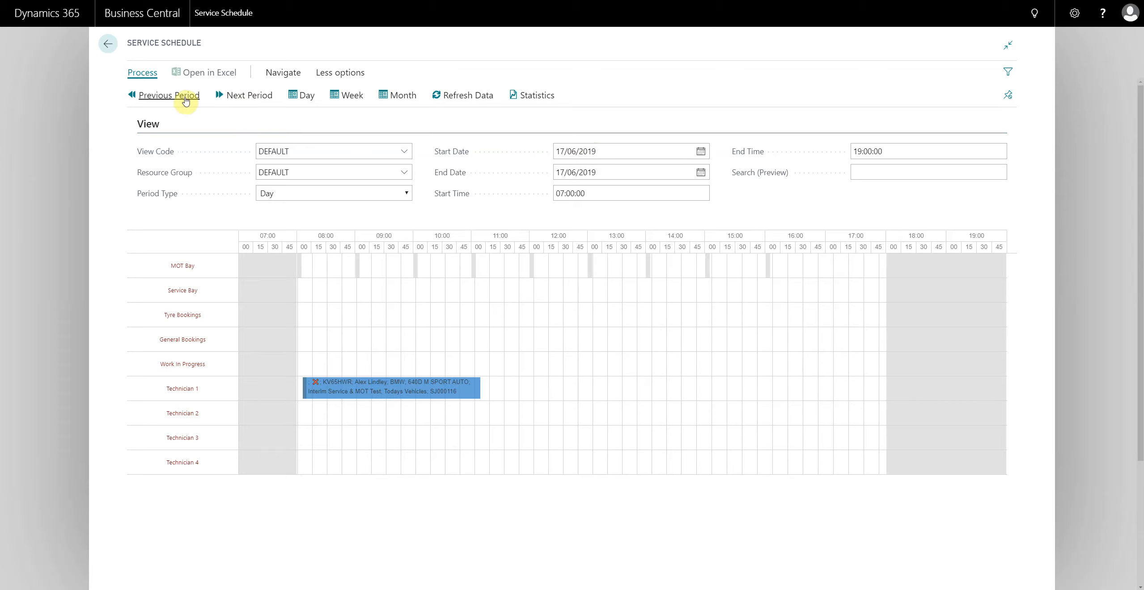
left_click(246, 99)
Create an MOT Booking in the MOT Bay from 11:00 to 12:00 and enlarge its jobsheet.
left_click_drag(476, 270, 531, 270)
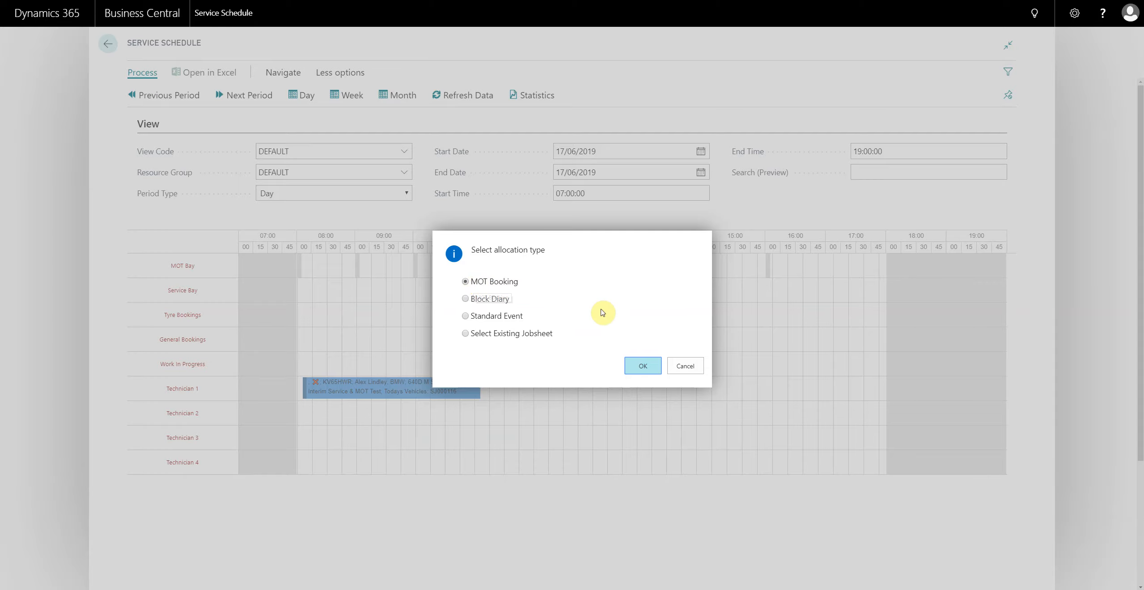
left_click(643, 367)
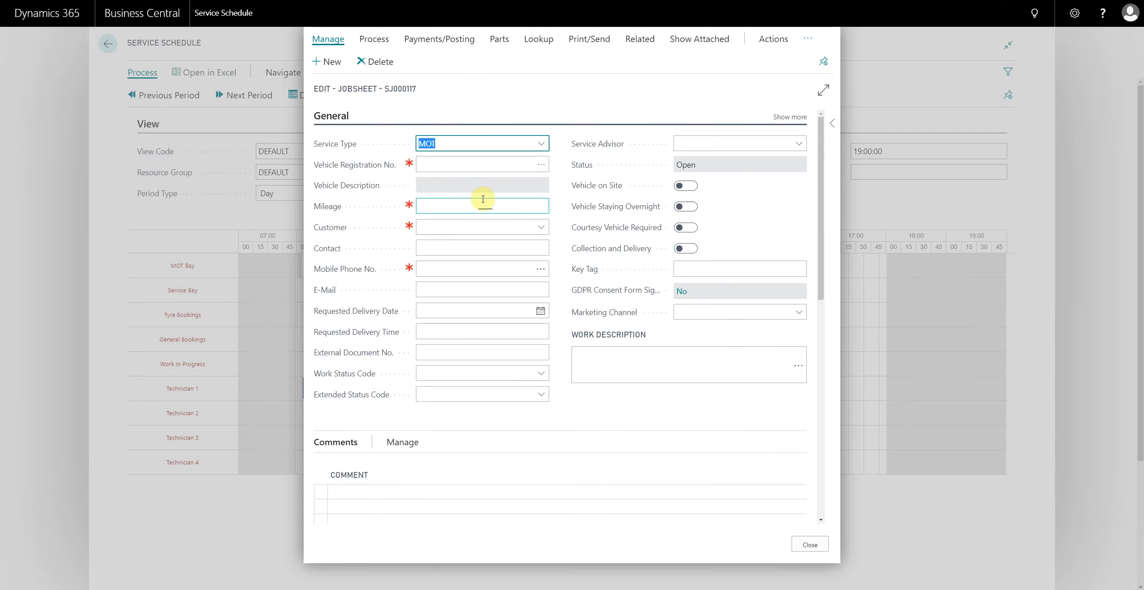
left_click(824, 90)
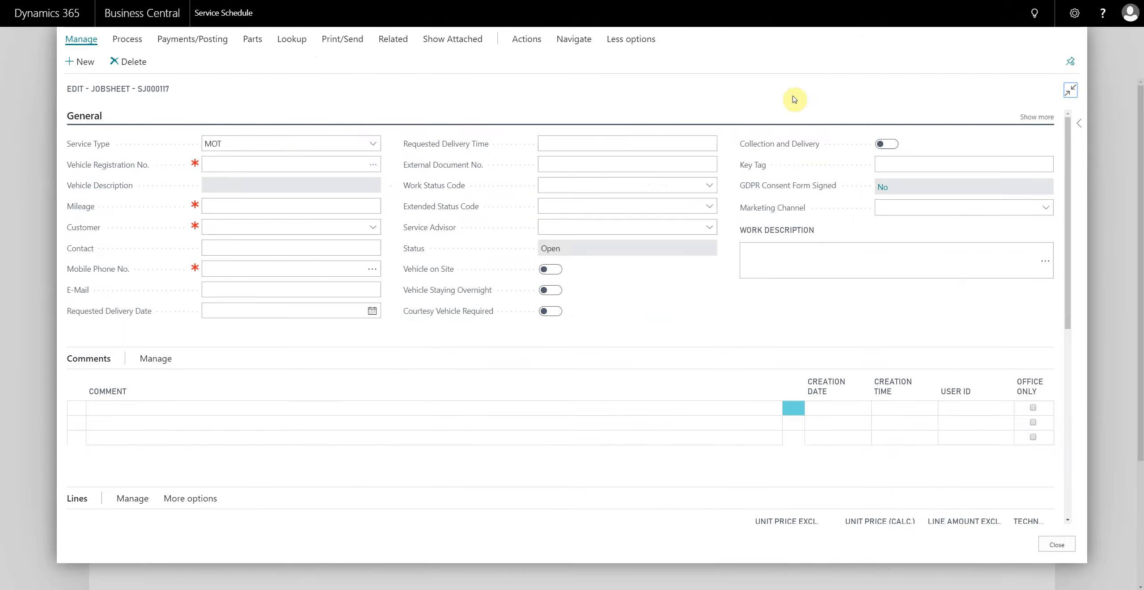
left_click(373, 165)
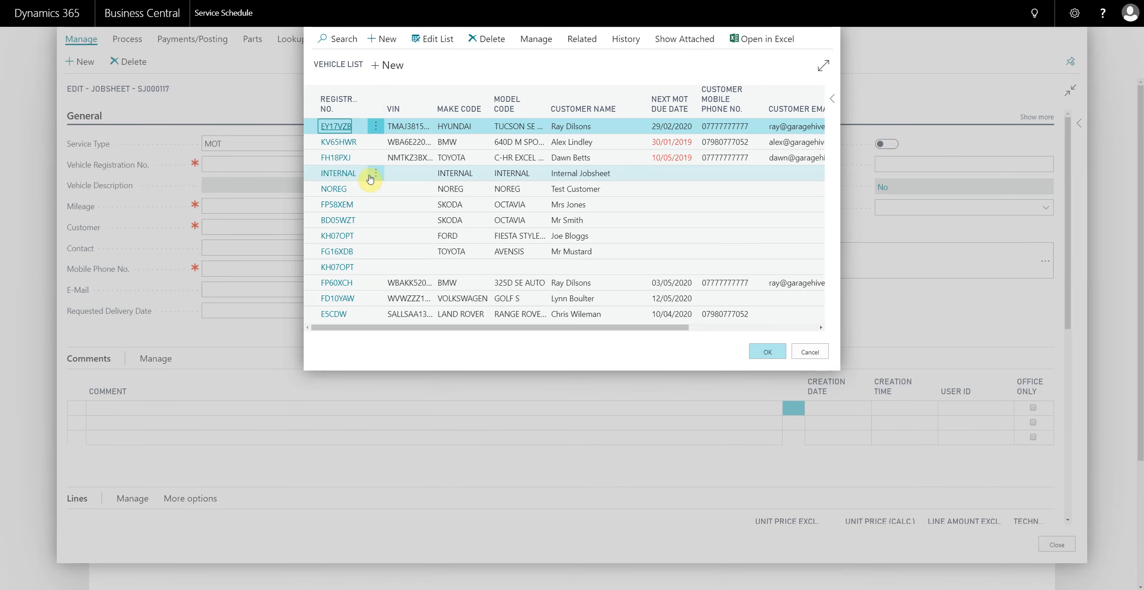
left_click(341, 159)
left_click(640, 340)
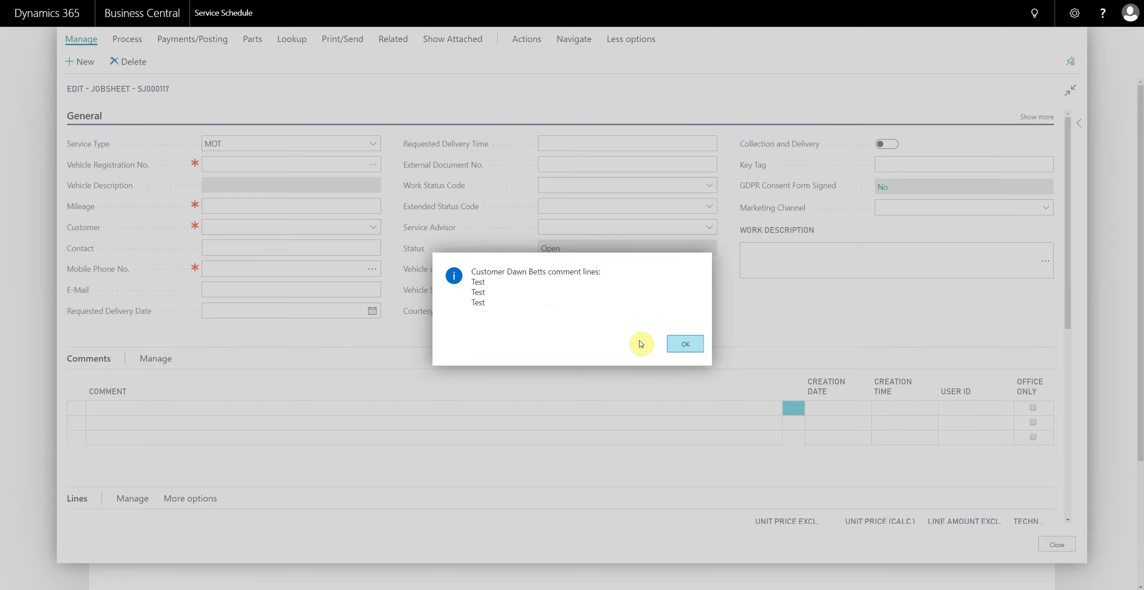
mouse_move(489, 308)
left_mouse_down()
mouse_move(474, 287)
mouse_move(486, 289)
left_mouse_up()
left_click(487, 289)
left_click(685, 343)
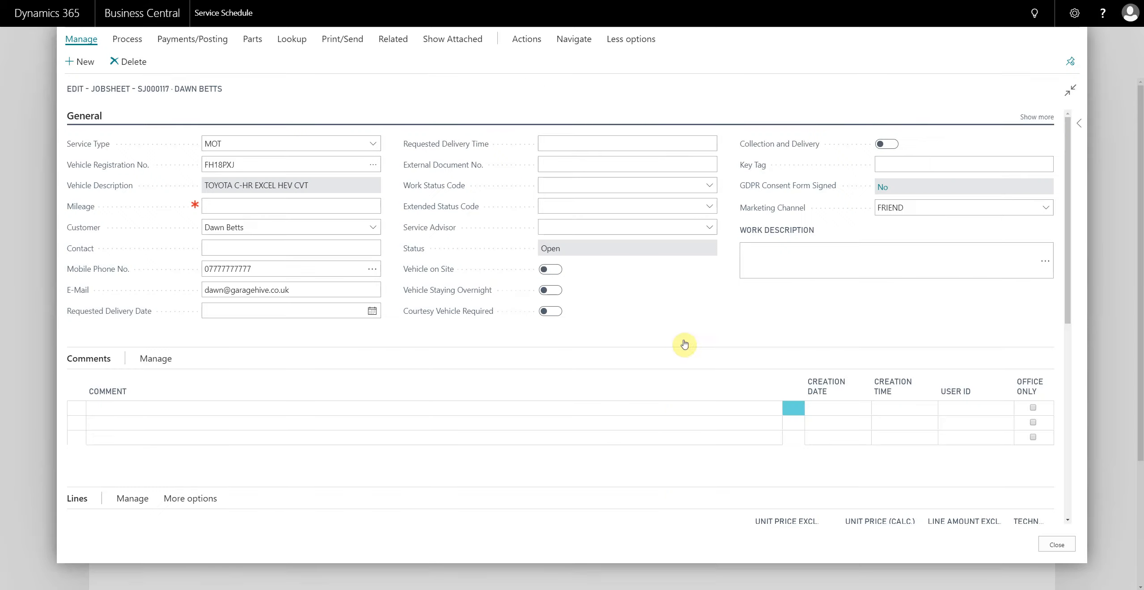
Add the comment "MOT Test" to the jobsheet.
scroll(163, 347, "down", 2)
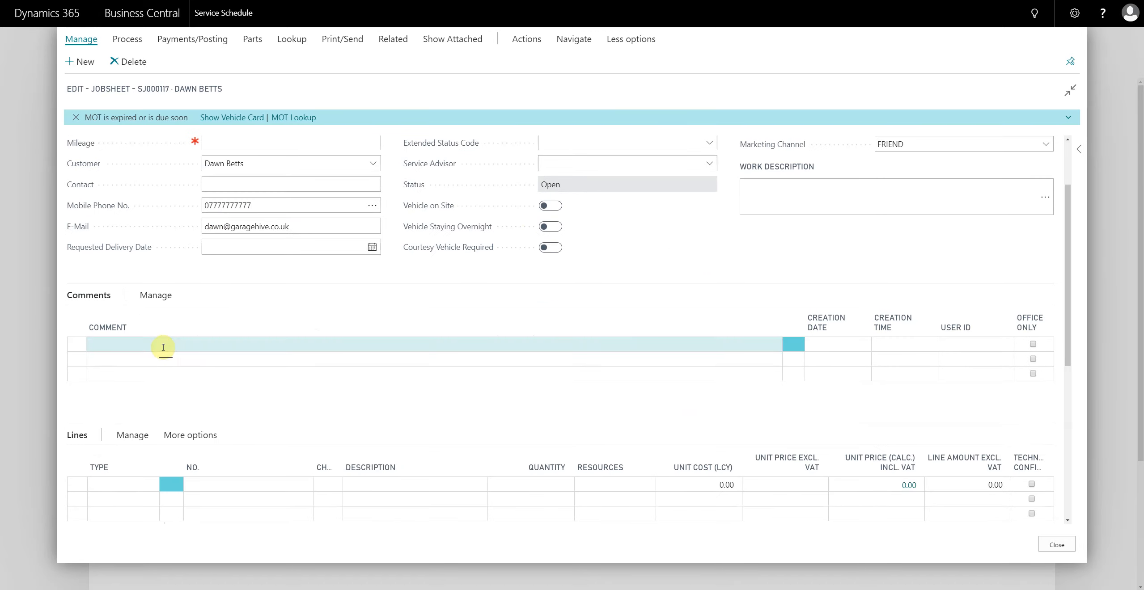
left_click(164, 348)
type("MOT Tes")
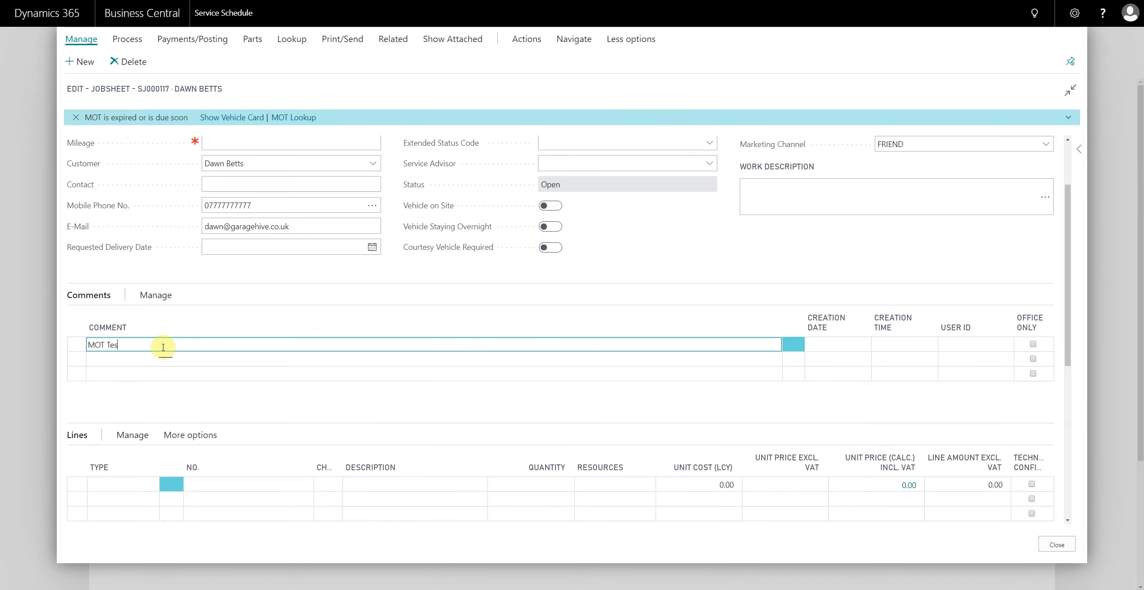
type("t")
Mark the jobsheet as Courtesy Vehicle Required and Collection and Delivery.
scroll(358, 313, "up", 2)
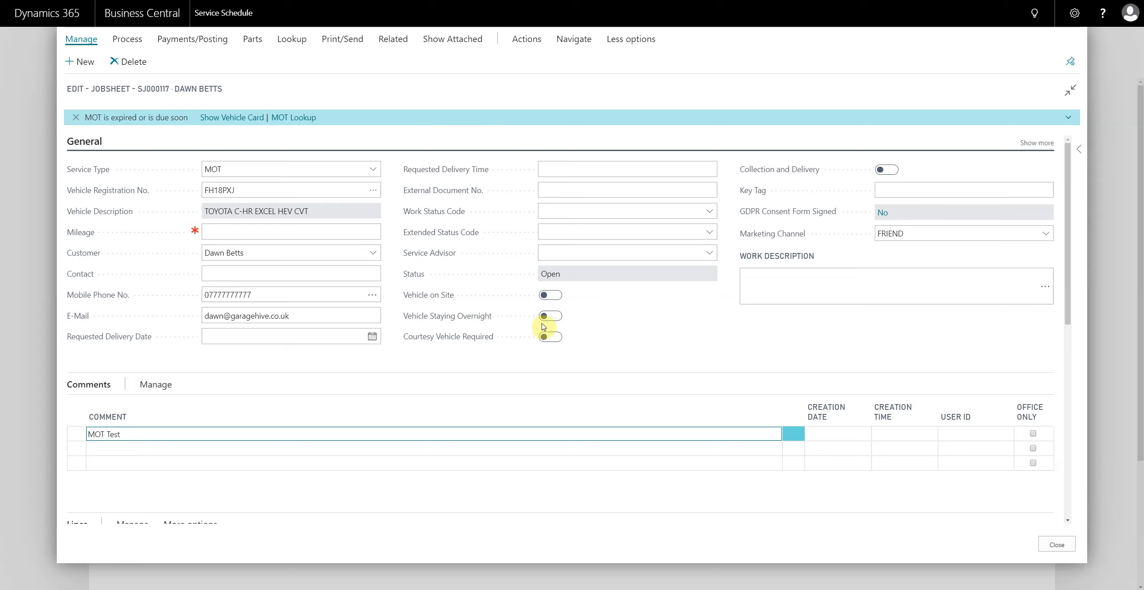
left_click(617, 319)
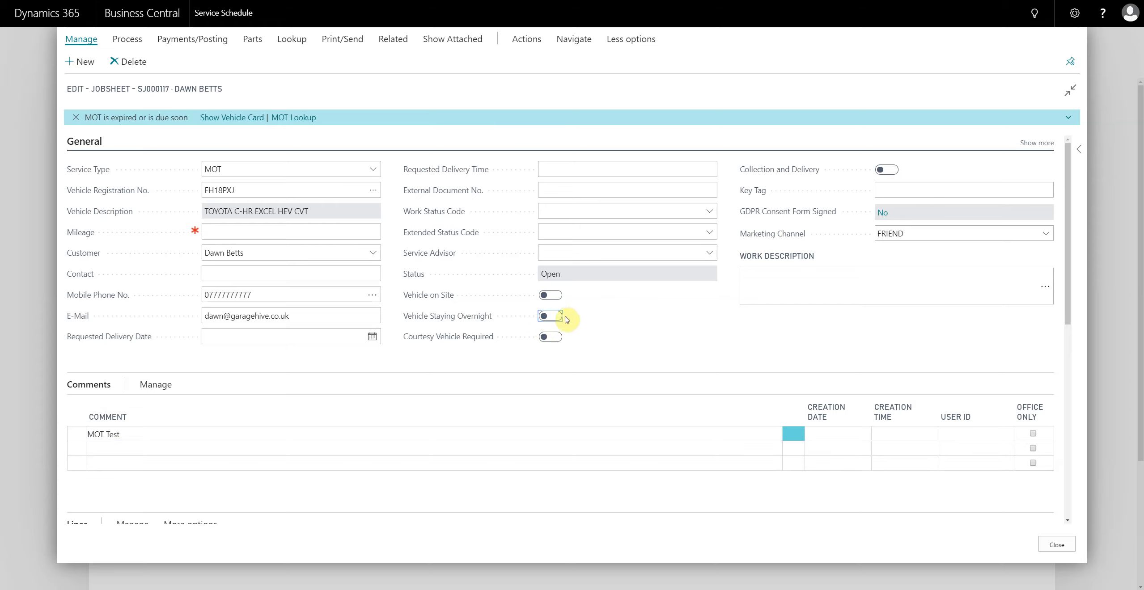
left_click(550, 338)
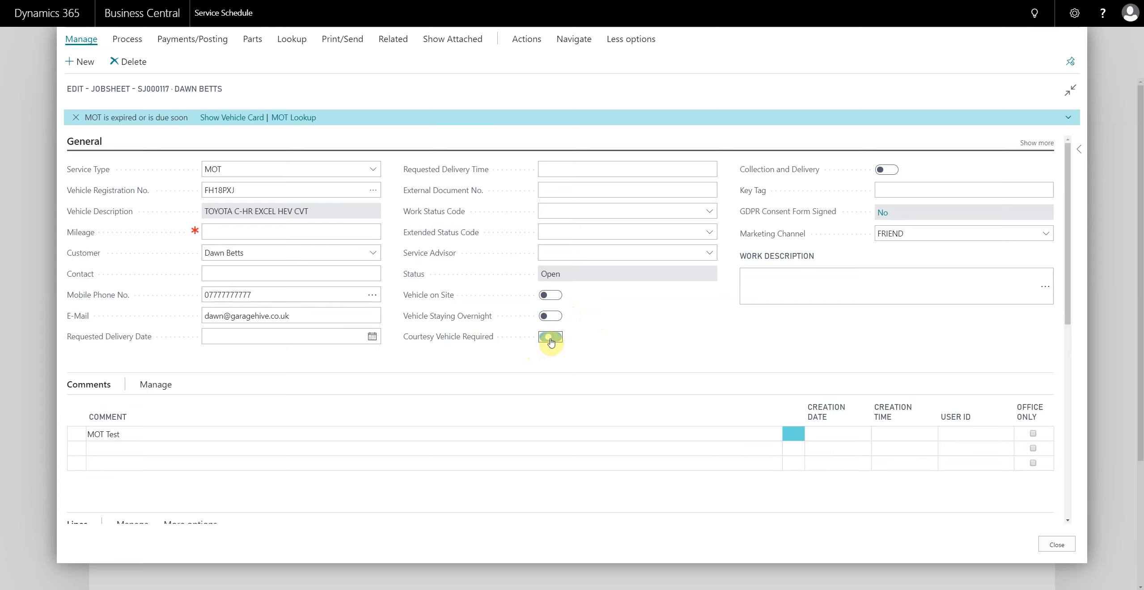
left_click(884, 170)
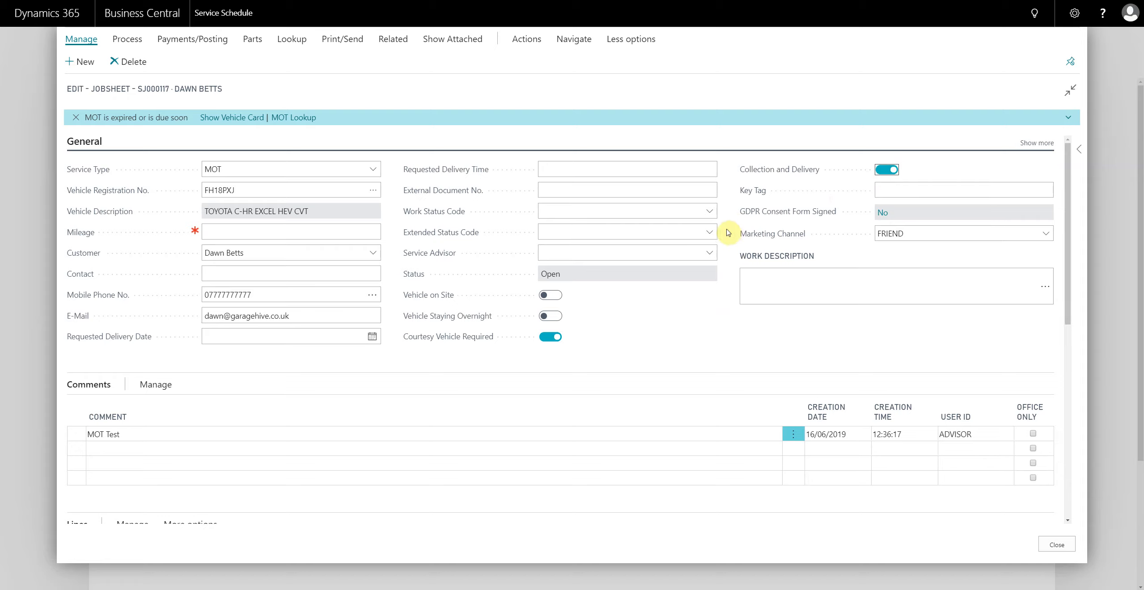
left_click(710, 232)
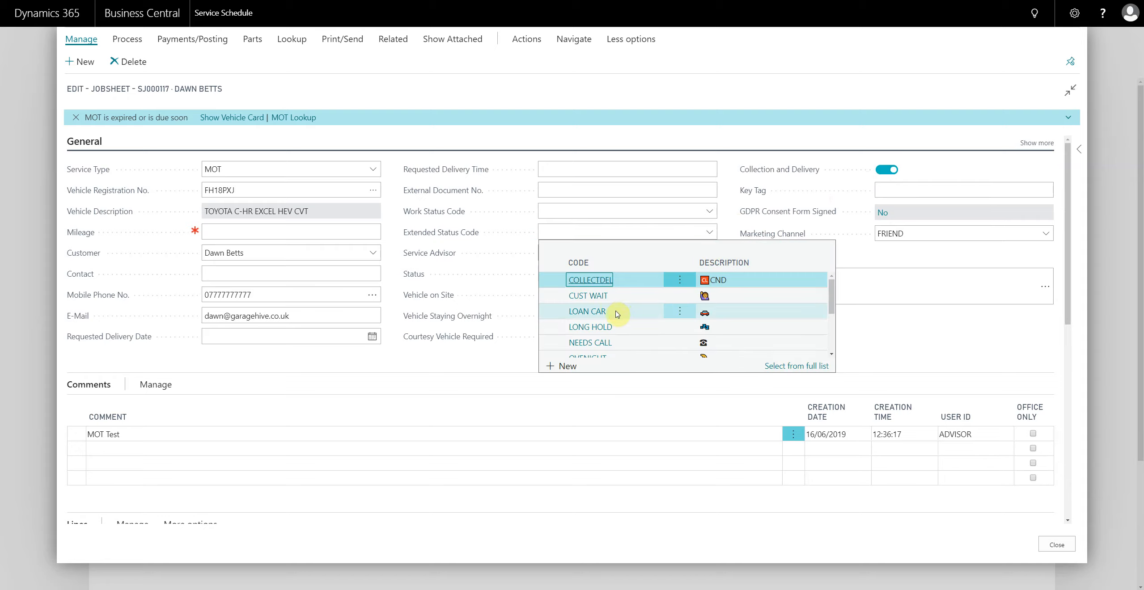
scroll(613, 306, "down", 3)
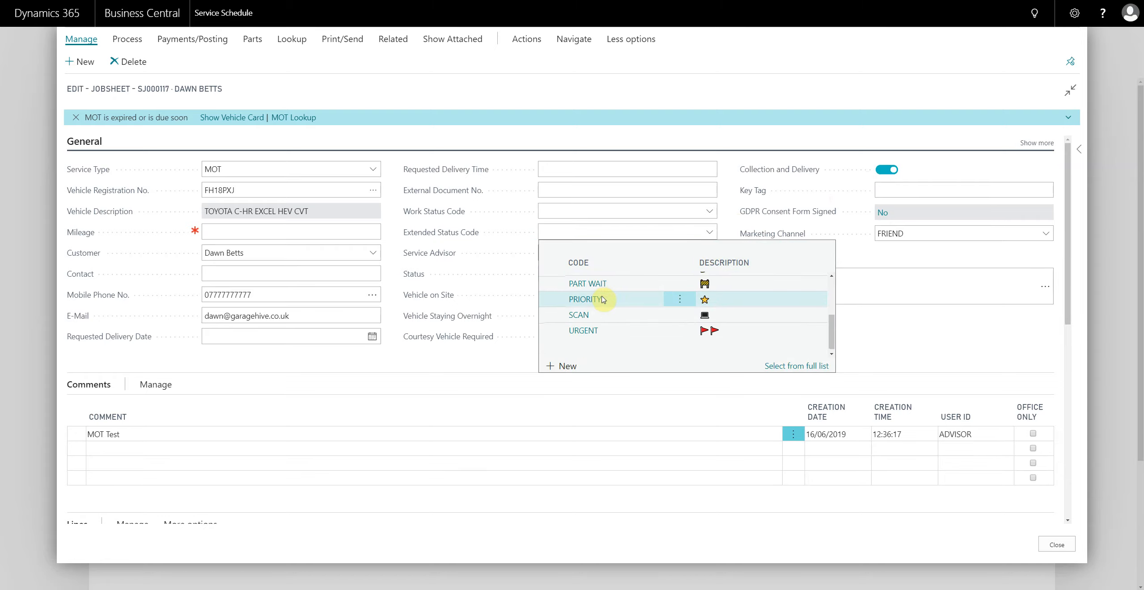
left_click(581, 334)
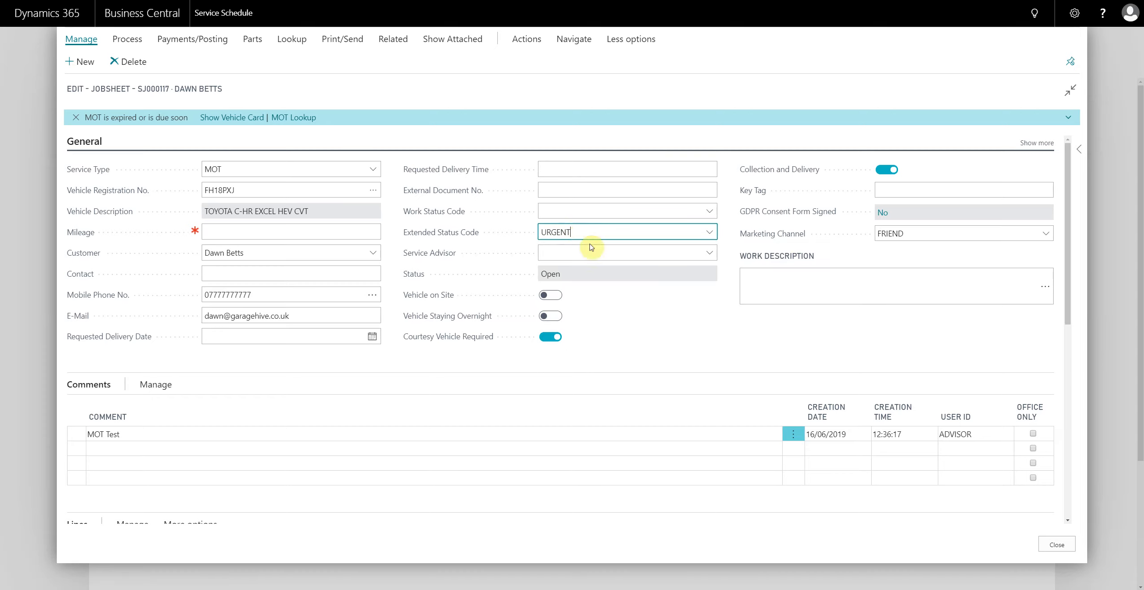
left_click(1054, 545)
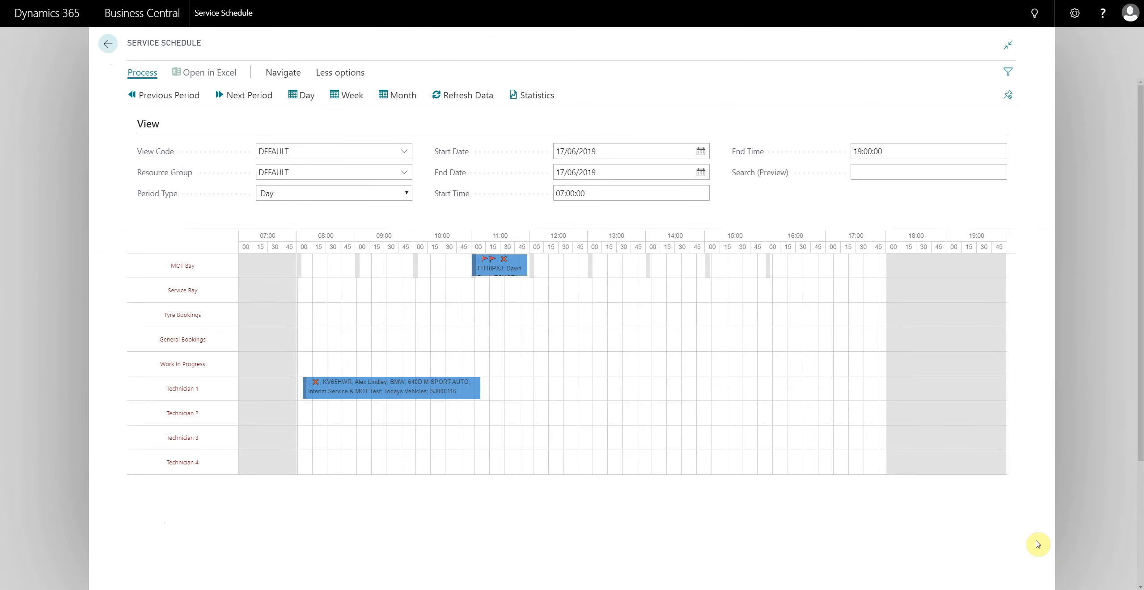
mouse_move(485, 264)
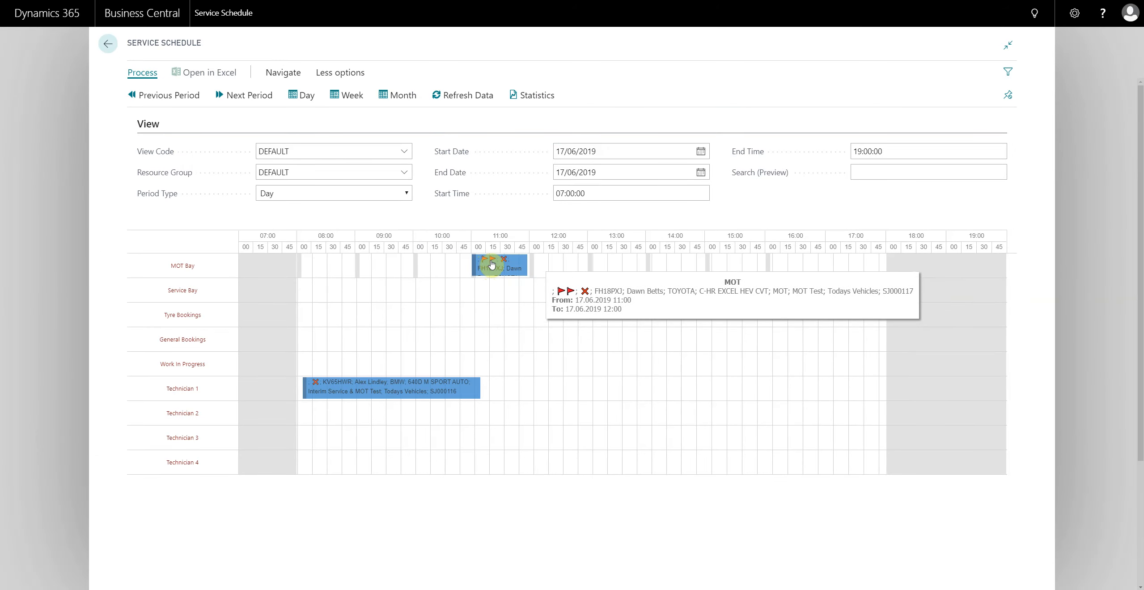